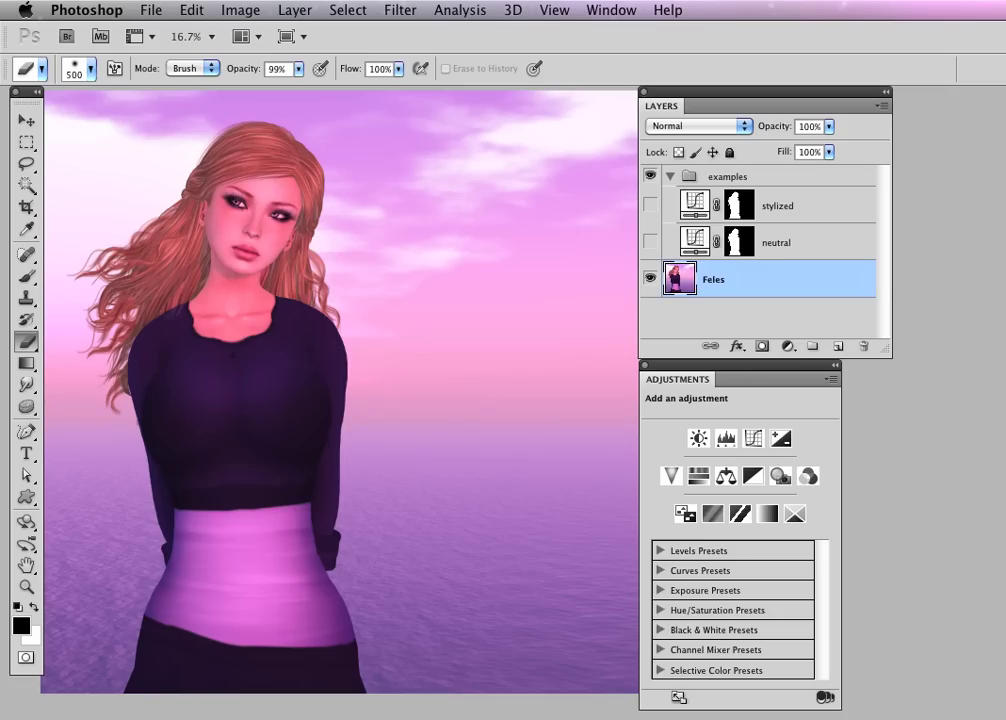
Step: Compare the original image with the neutral and stylized example adjustments, showing and hiding each layer in turn
{"action": "left_click", "coordinate": [650, 242]}
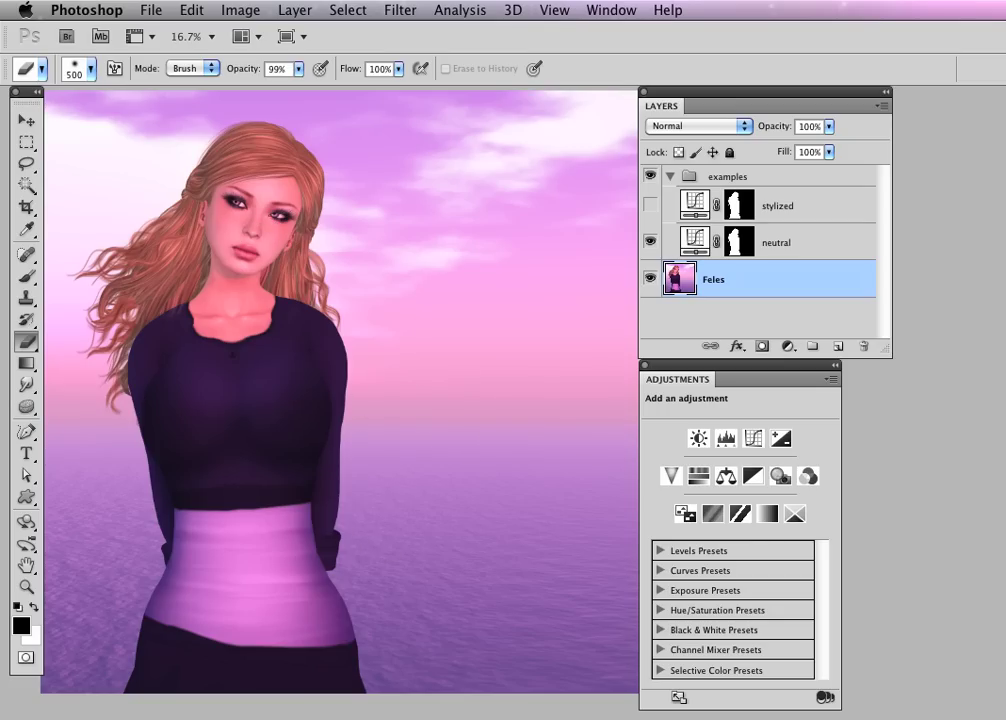
{"action": "left_click", "coordinate": [650, 241]}
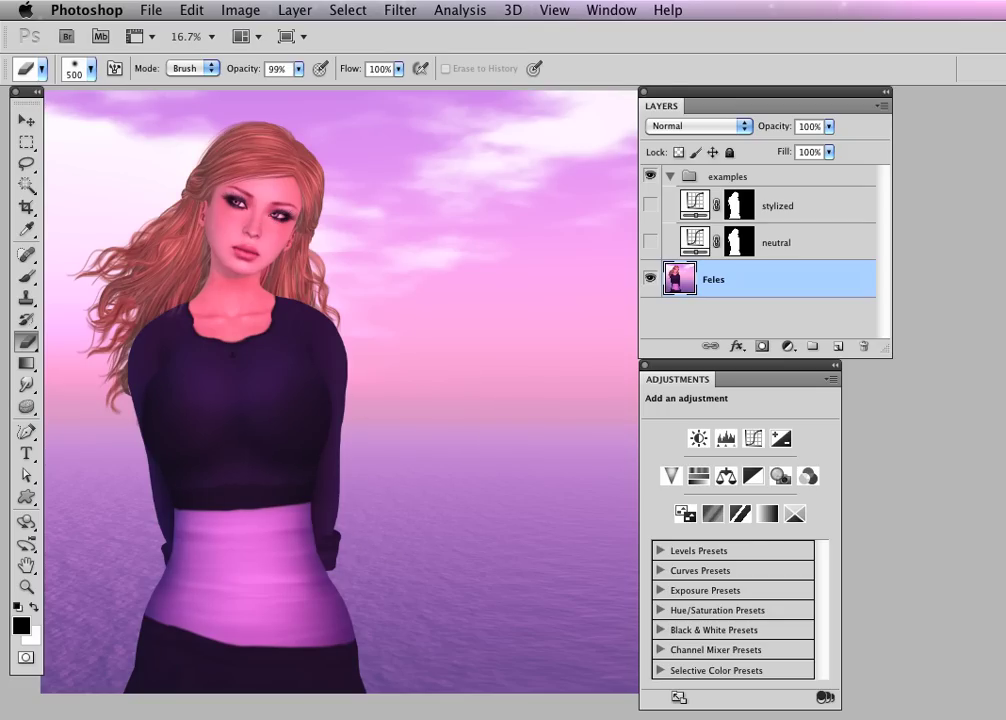
{"action": "left_click", "coordinate": [650, 241]}
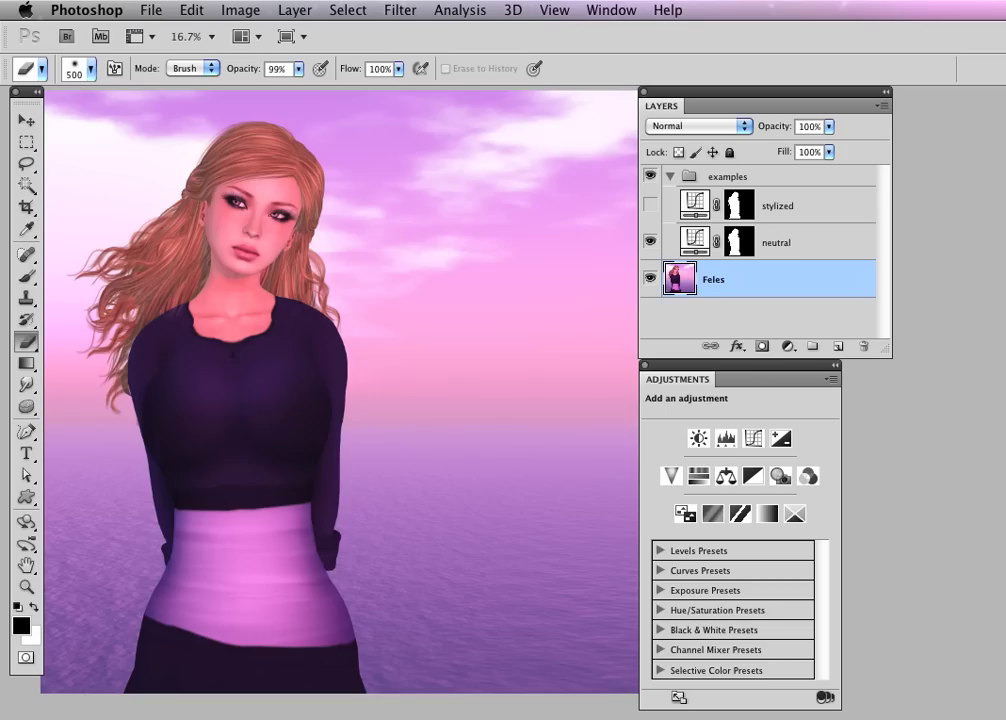
{"action": "left_click", "coordinate": [650, 241]}
{"action": "left_click", "coordinate": [650, 205]}
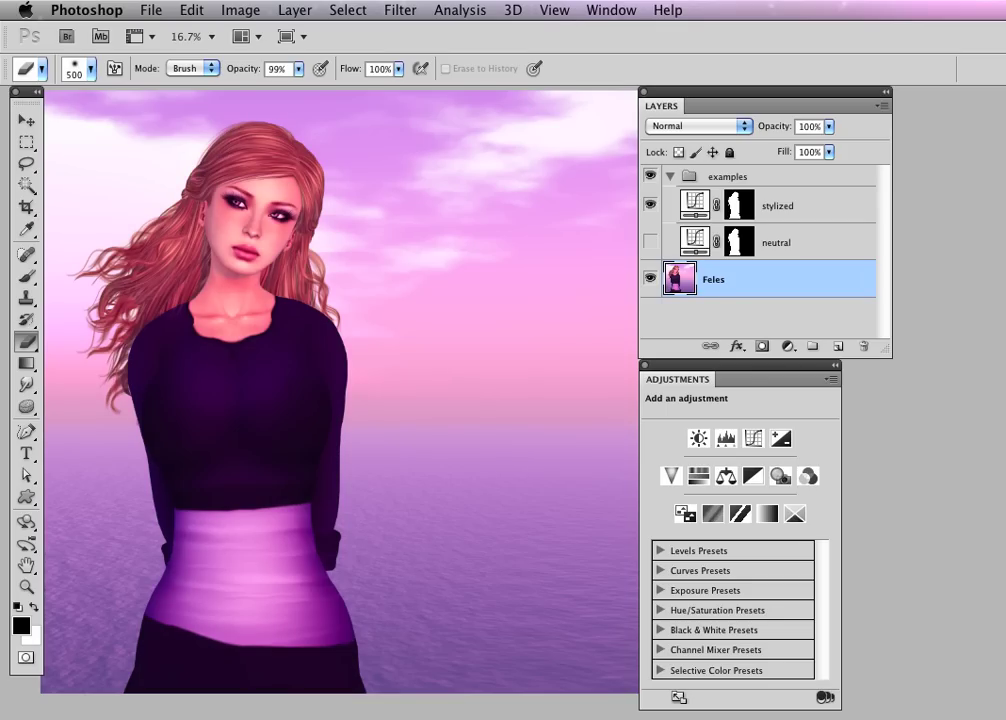
{"action": "left_click", "coordinate": [650, 204]}
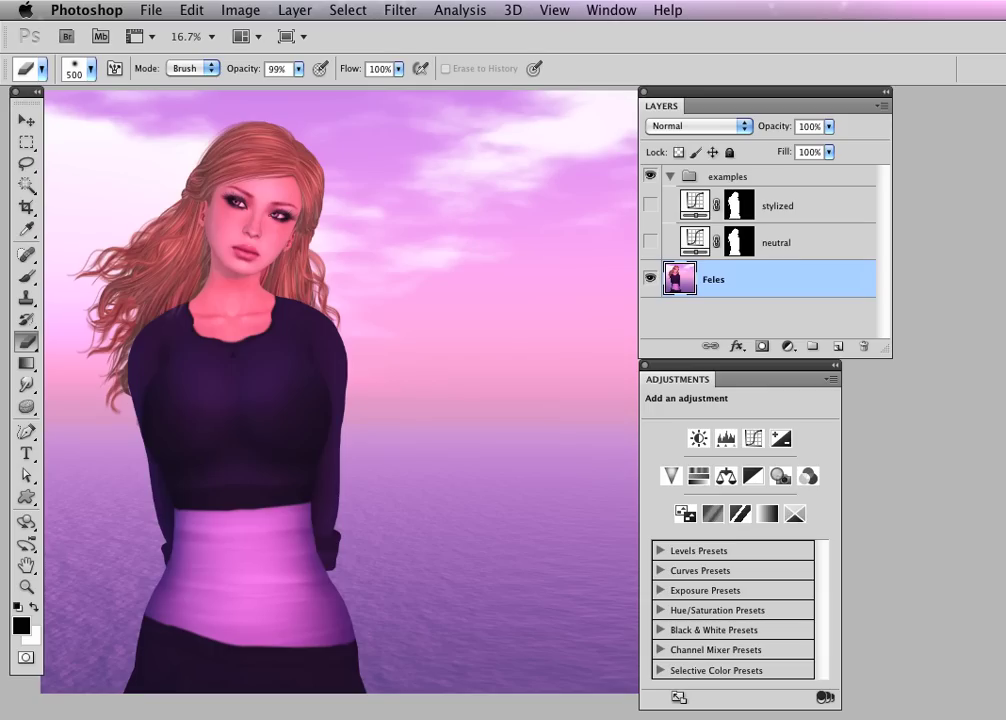
{"action": "left_click", "coordinate": [650, 204]}
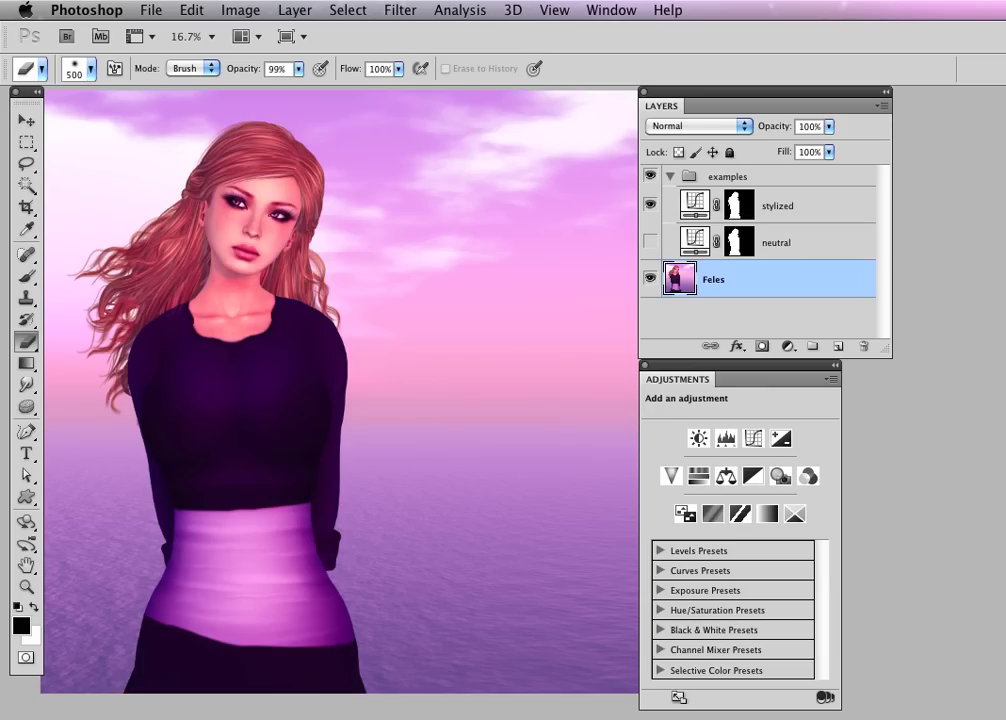
{"action": "left_click", "coordinate": [650, 204]}
Step: Collapse and hide the examples group, and add a Curves adjustment layer above the Feles layer
{"action": "left_click", "coordinate": [670, 176]}
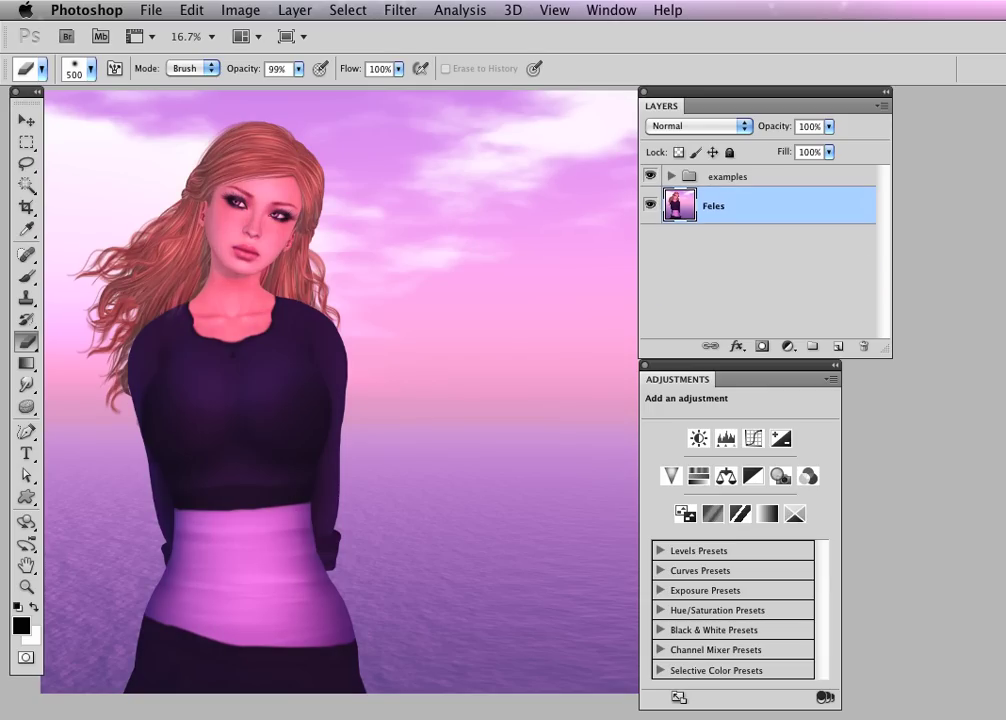
{"action": "left_click", "coordinate": [650, 176]}
{"action": "left_click", "coordinate": [787, 345]}
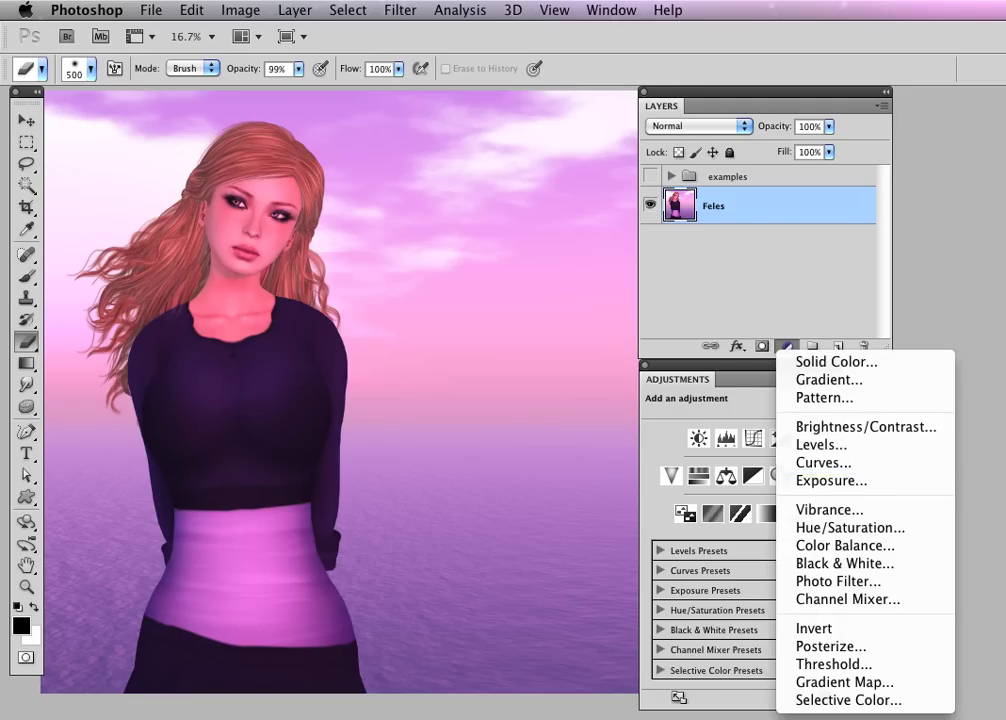
{"action": "left_click", "coordinate": [823, 463]}
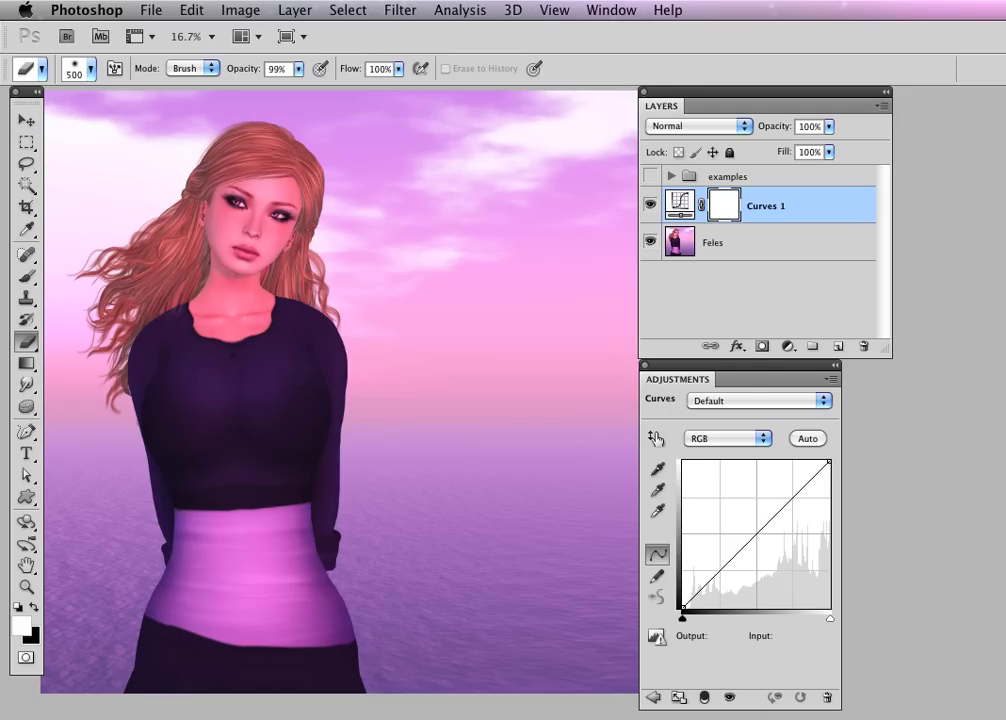
Step: Add a highlight point on the Green channel curve at input 186, output 201, and compare the image before and after
{"action": "left_click", "coordinate": [727, 438]}
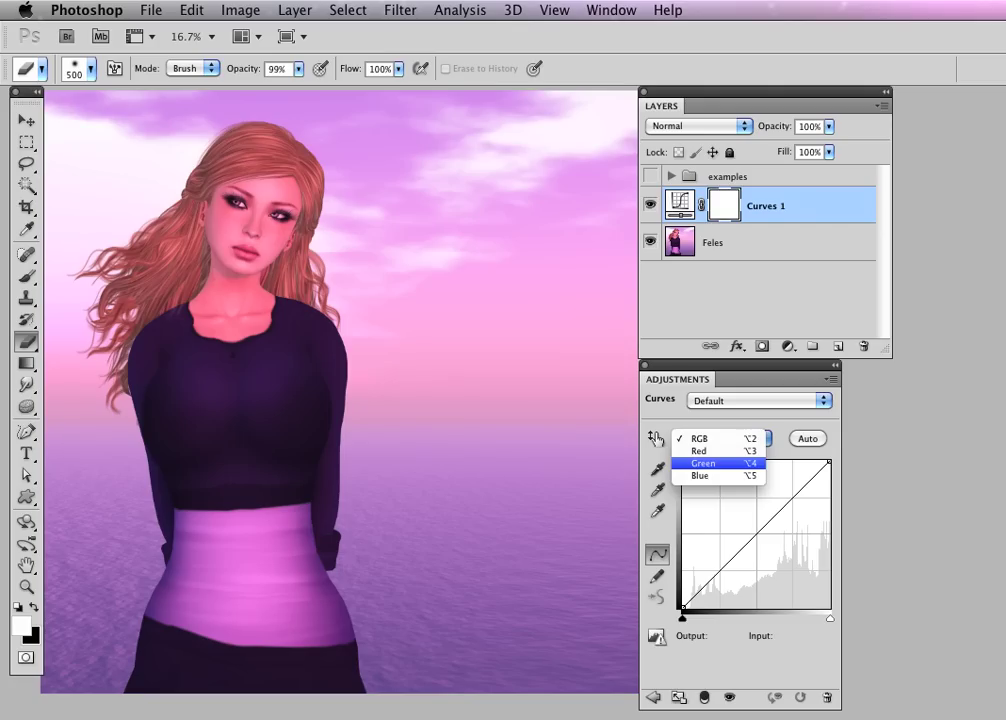
{"action": "left_click", "coordinate": [716, 463]}
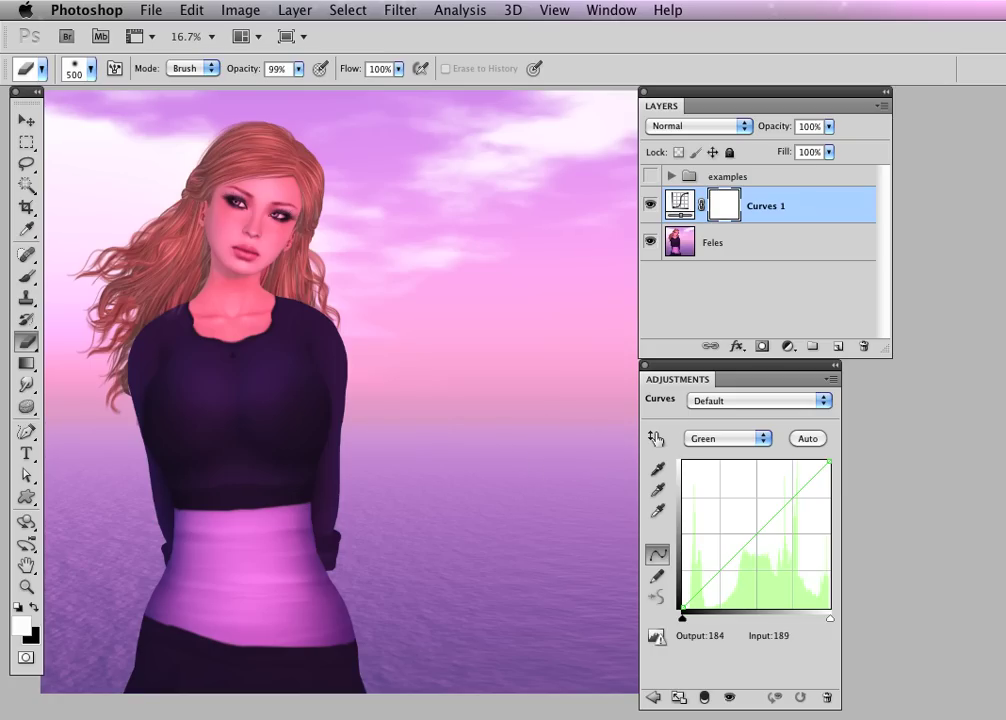
{"action": "left_click", "coordinate": [793, 496]}
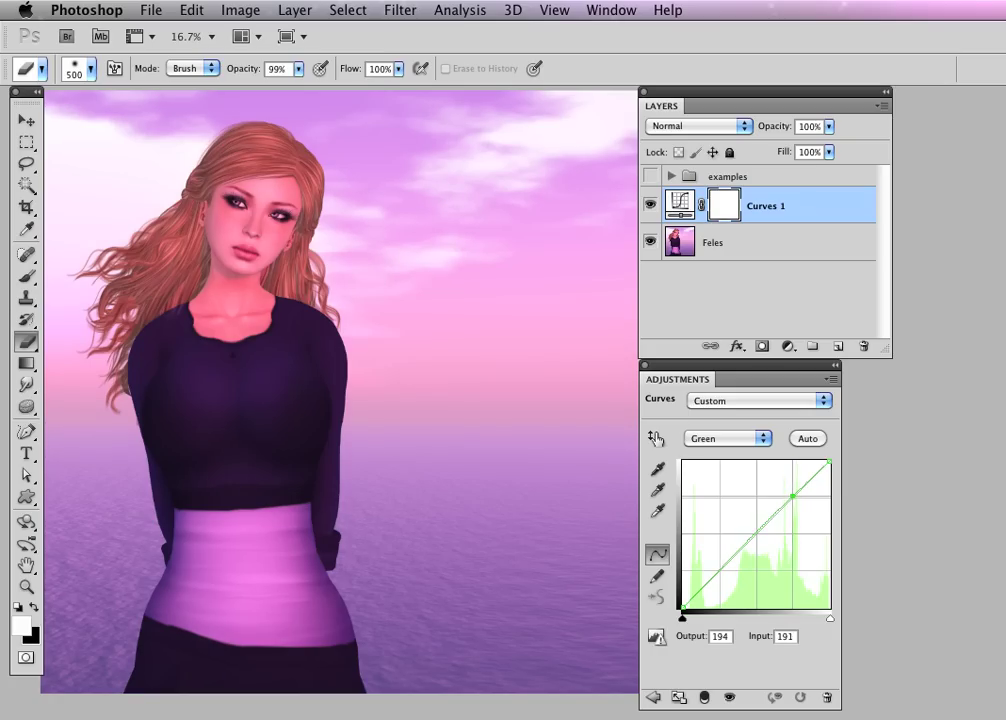
{"action": "left_click_drag", "start_coordinate": [793, 496], "coordinate": [791, 494]}
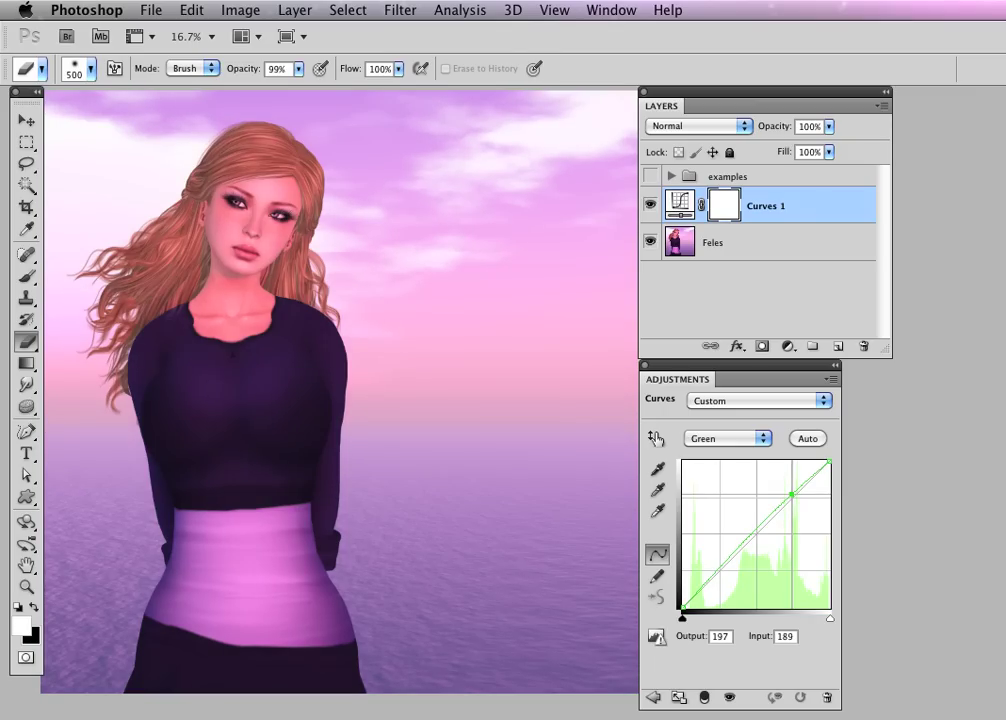
{"action": "left_click_drag", "start_coordinate": [791, 494], "coordinate": [788, 493]}
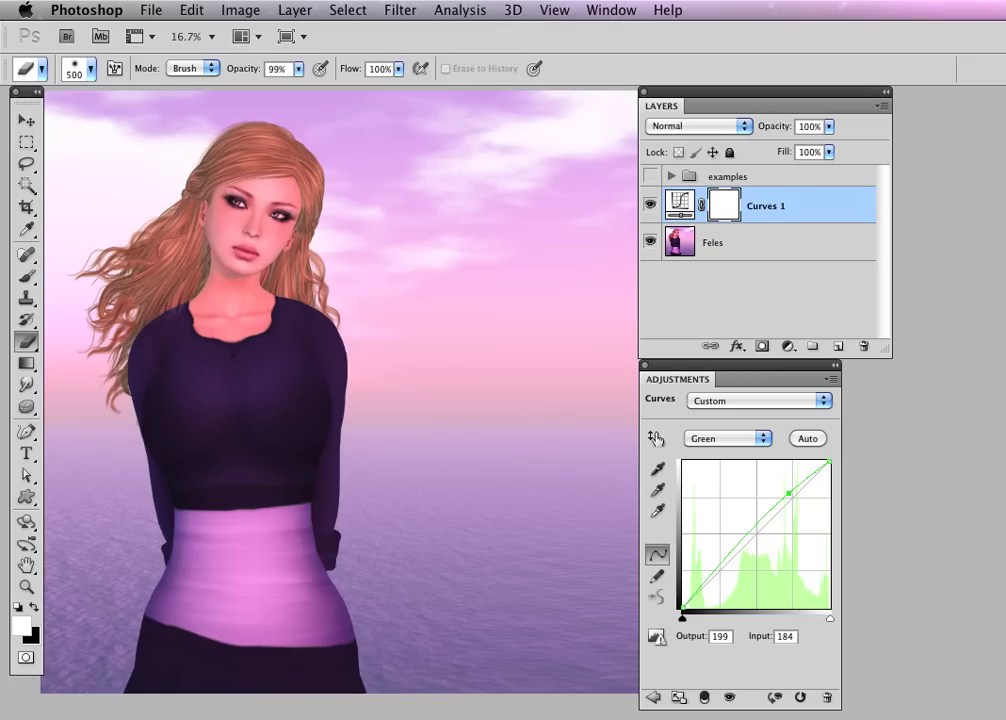
{"action": "key", "text": "Right"}
{"action": "key", "text": "Right"}
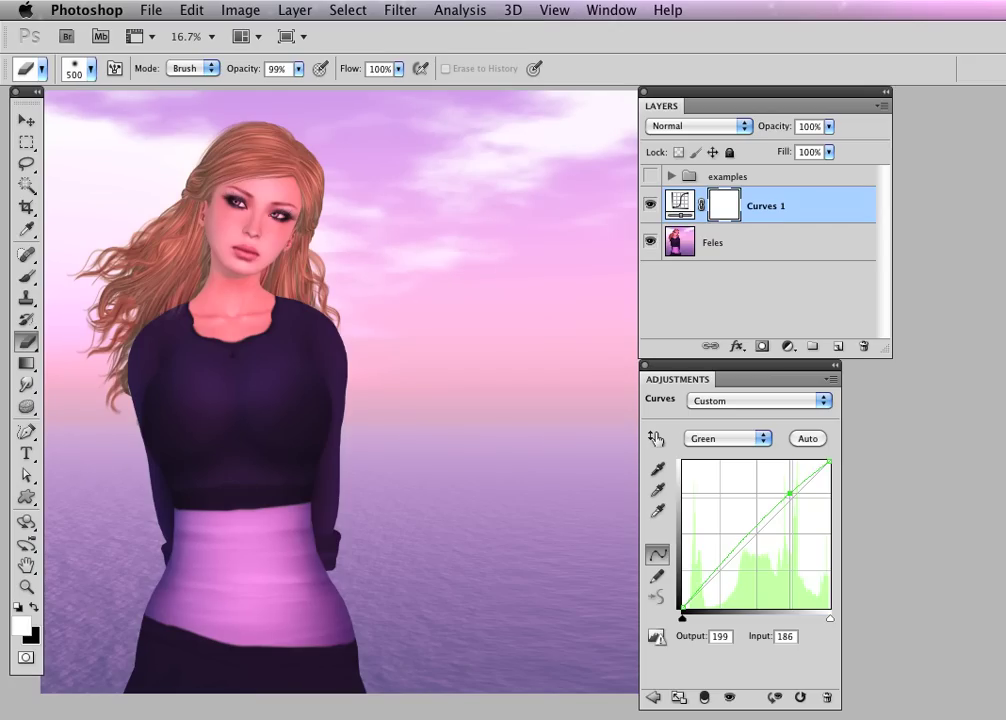
{"action": "left_click_drag", "start_coordinate": [789, 493], "coordinate": [789, 493]}
{"action": "key", "text": "Up"}
{"action": "key", "text": "Up"}
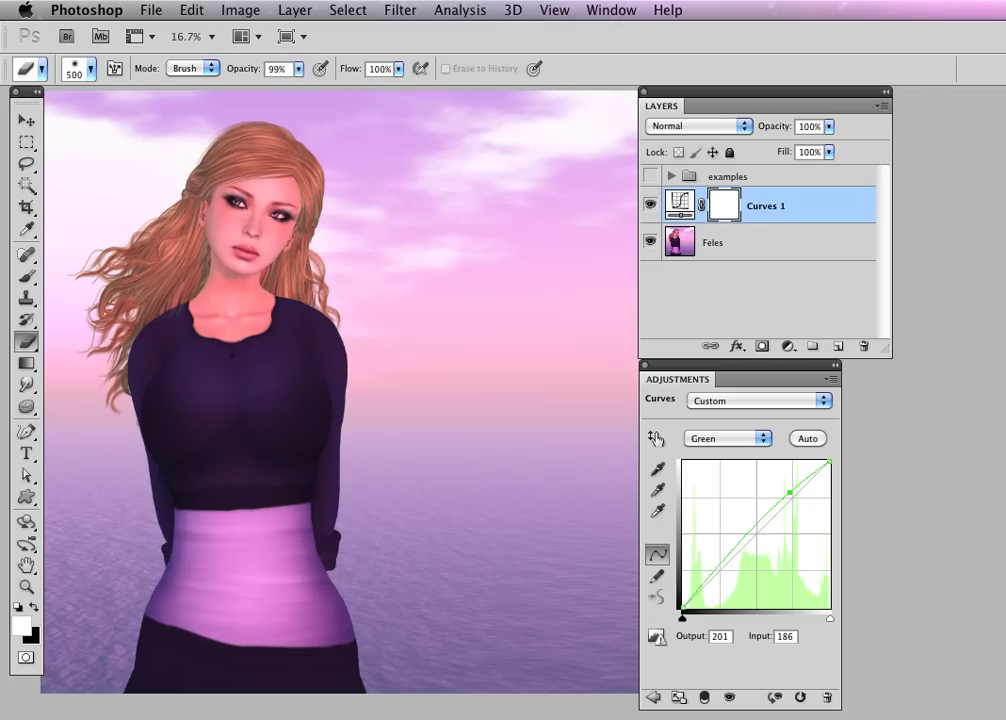
{"action": "left_click", "coordinate": [650, 205]}
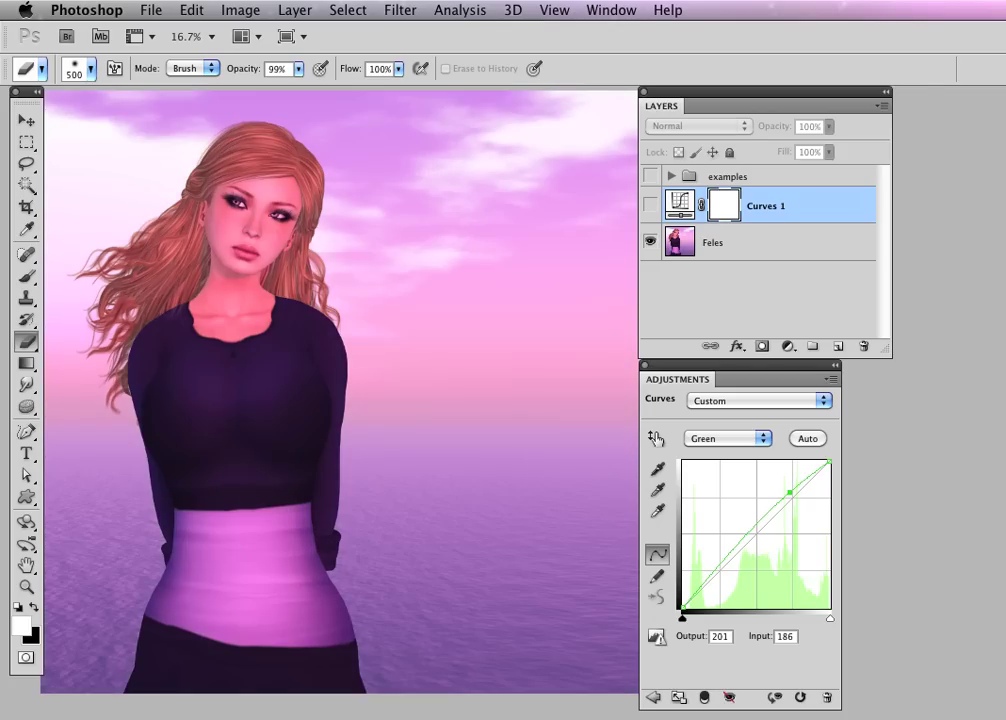
{"action": "left_click", "coordinate": [650, 205]}
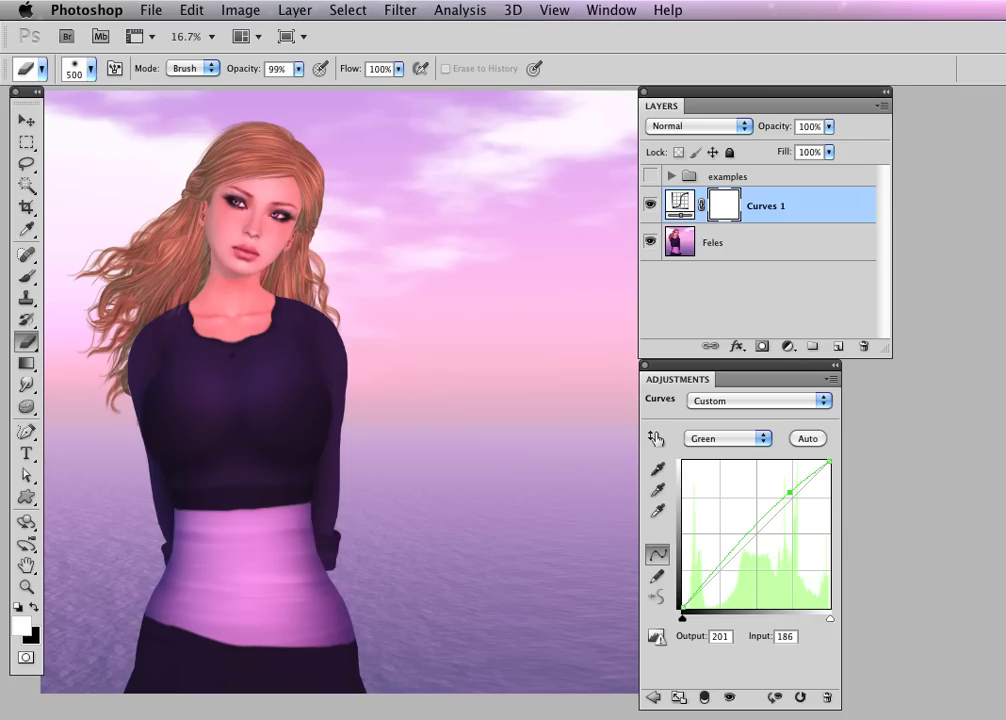
{"action": "left_click", "coordinate": [240, 10]}
{"action": "mouse_move", "coordinate": [272, 68]}
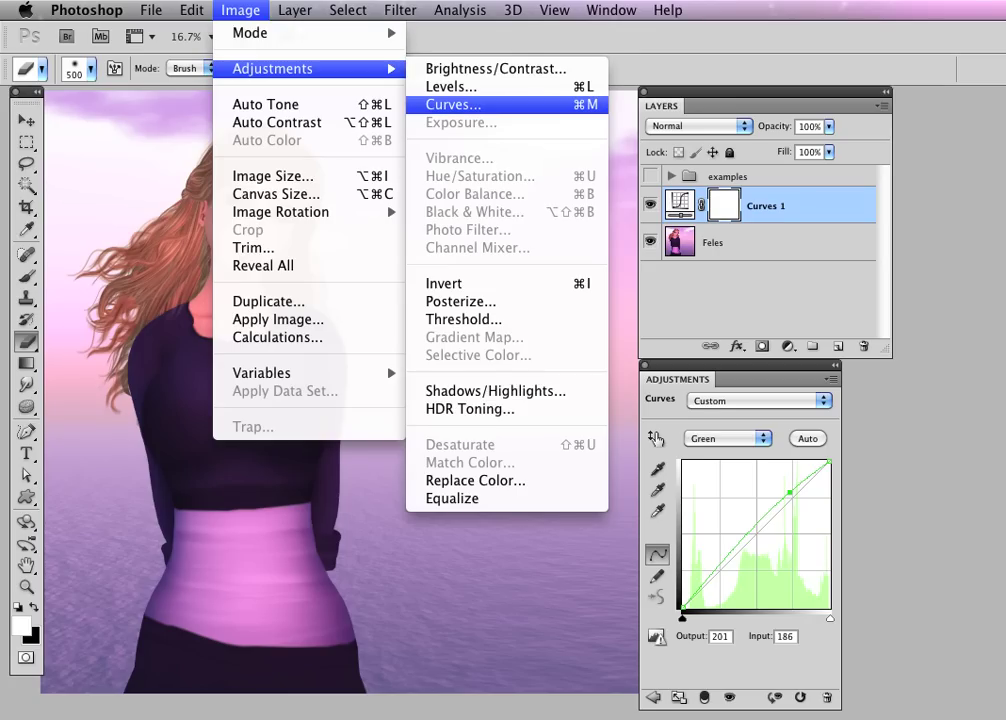
{"action": "left_click", "coordinate": [453, 104]}
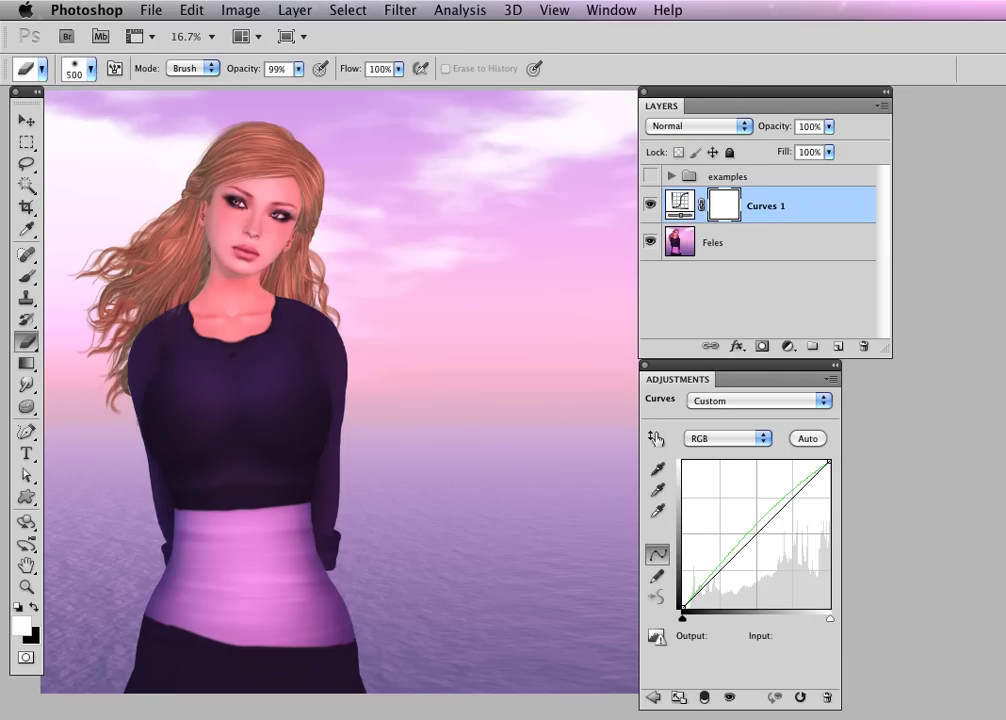
{"action": "key", "text": "x"}
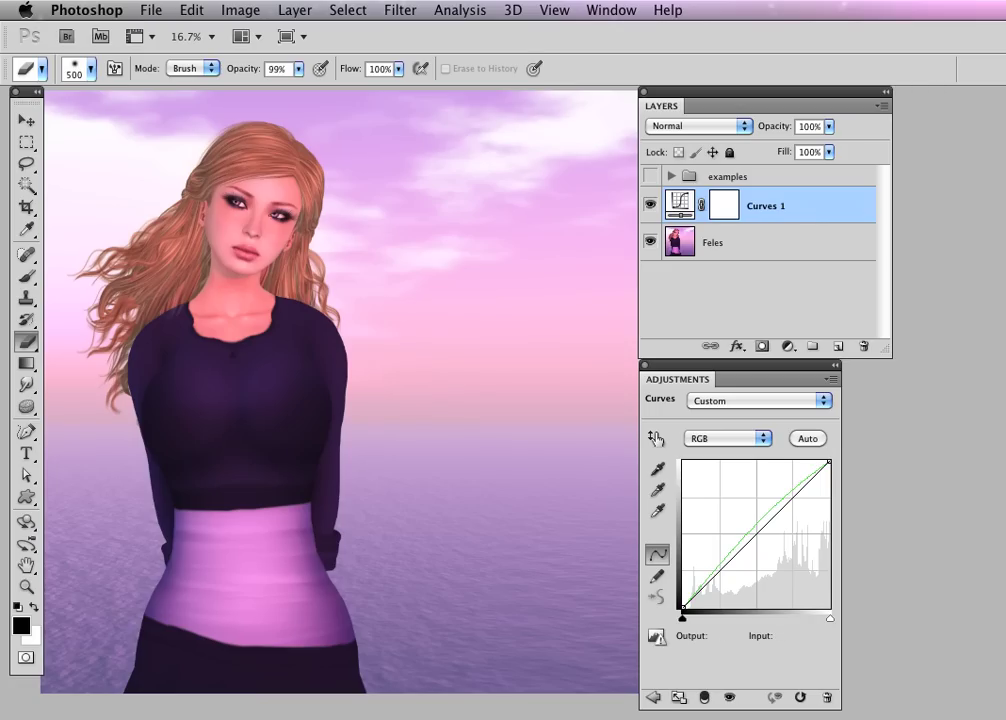
Step: Toggle Curves 1 to compare, and shape its Green curve into an S: input 183 to output 217, input 62 to output 48
{"action": "left_click", "coordinate": [729, 697]}
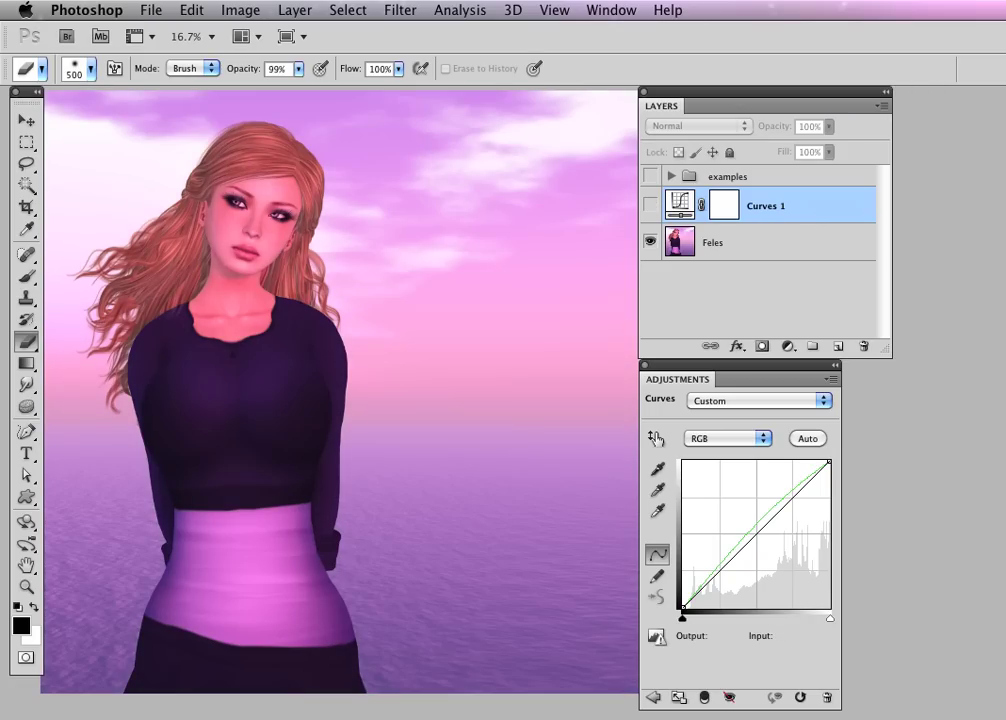
{"action": "left_click", "coordinate": [650, 204]}
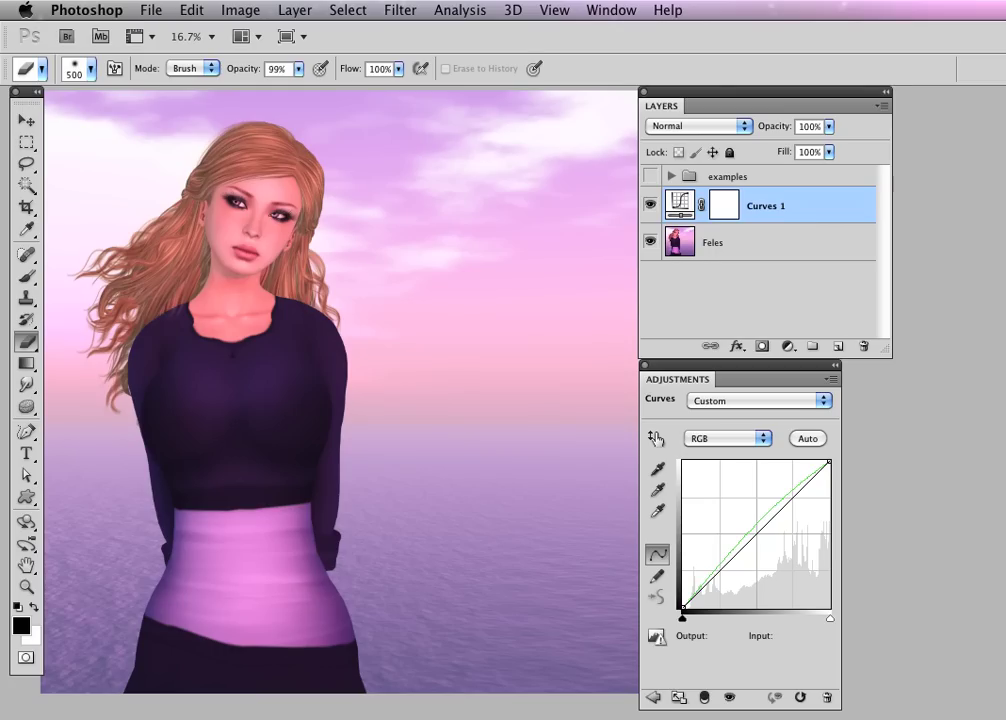
{"action": "left_click", "coordinate": [726, 438]}
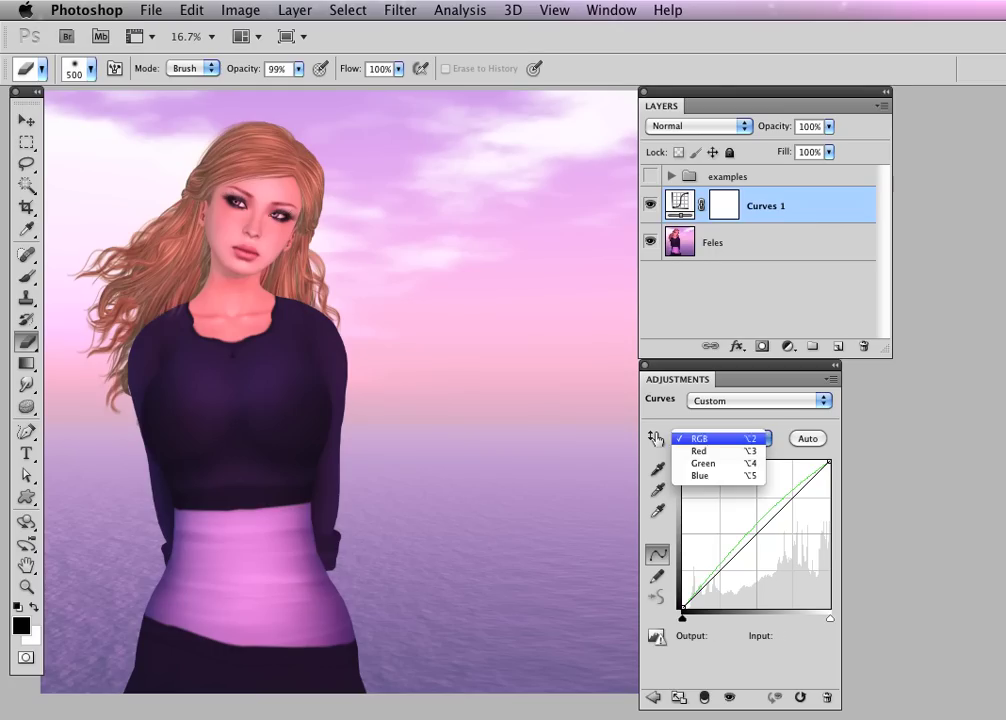
{"action": "left_click", "coordinate": [700, 465]}
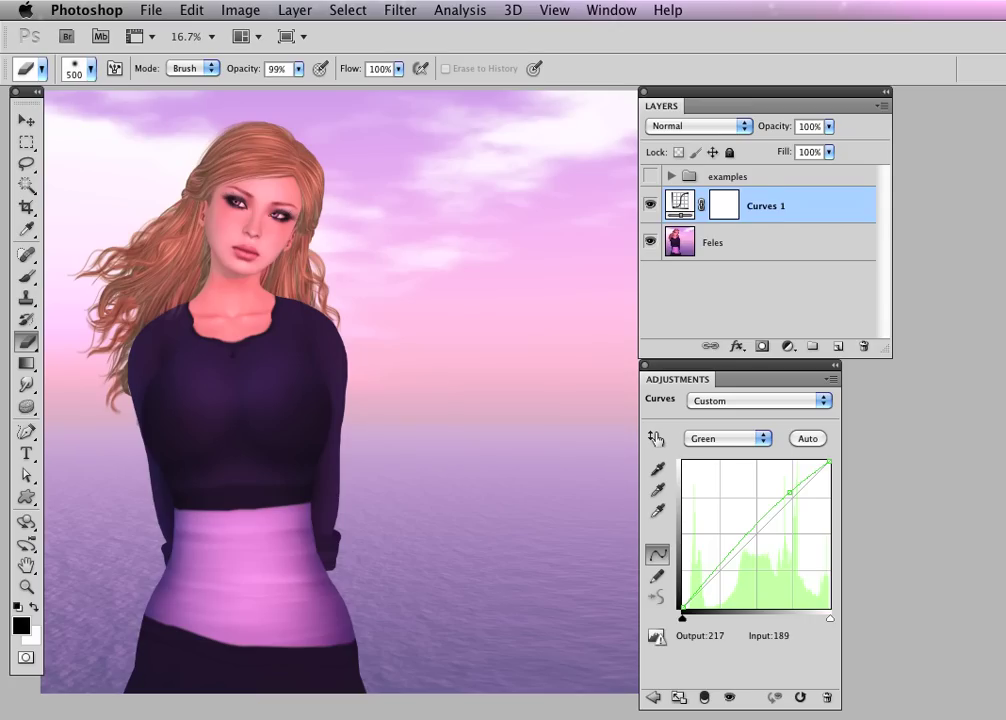
{"action": "left_click_drag", "start_coordinate": [790, 492], "coordinate": [788, 483]}
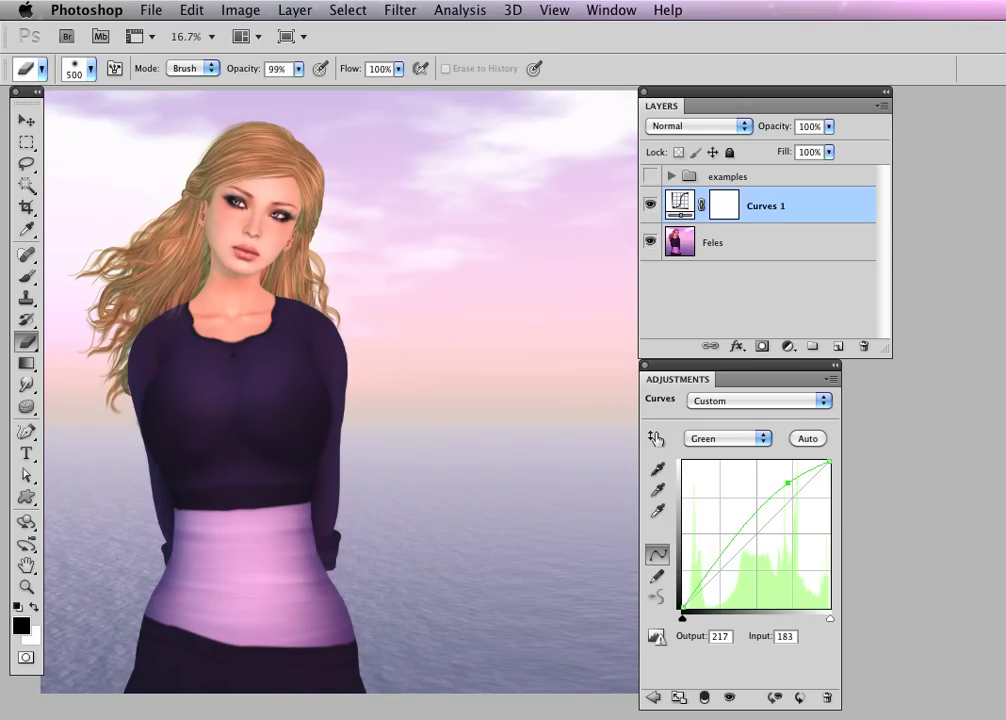
{"action": "left_click_drag", "start_coordinate": [717, 560], "coordinate": [719, 579]}
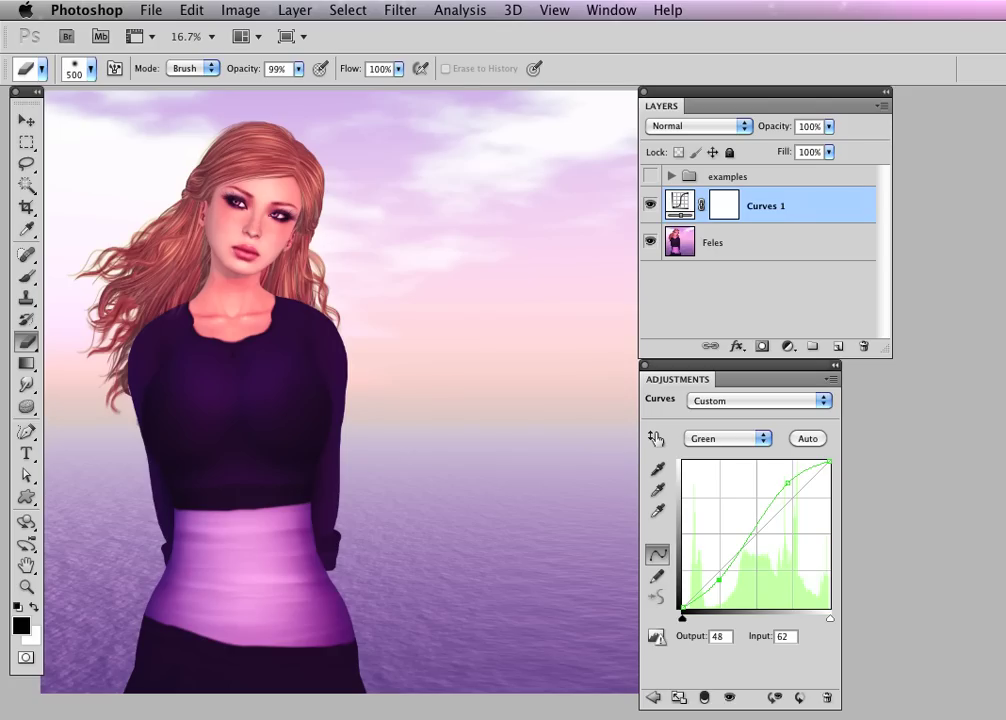
Step: Hide Curves 1, reveal the examples group, and examine the stylized example's effect and its curve settings
{"action": "left_click", "coordinate": [650, 205]}
{"action": "left_click", "coordinate": [650, 176]}
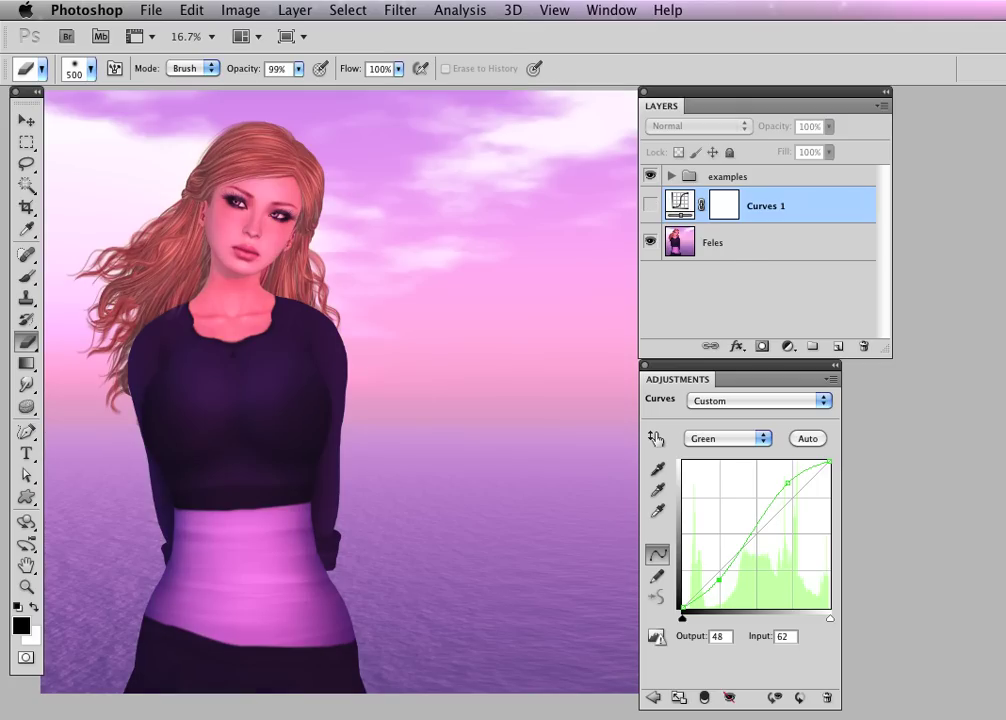
{"action": "left_click", "coordinate": [671, 176]}
{"action": "left_click", "coordinate": [650, 205]}
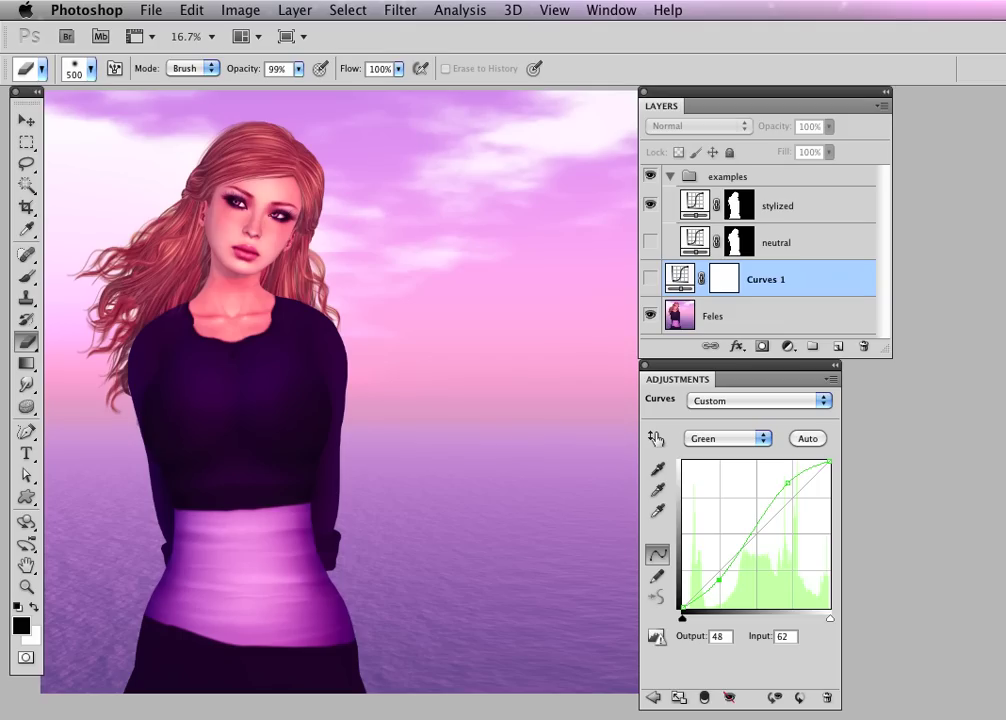
{"action": "left_click", "coordinate": [650, 205]}
{"action": "left_click", "coordinate": [650, 205]}
{"action": "left_click", "coordinate": [778, 205]}
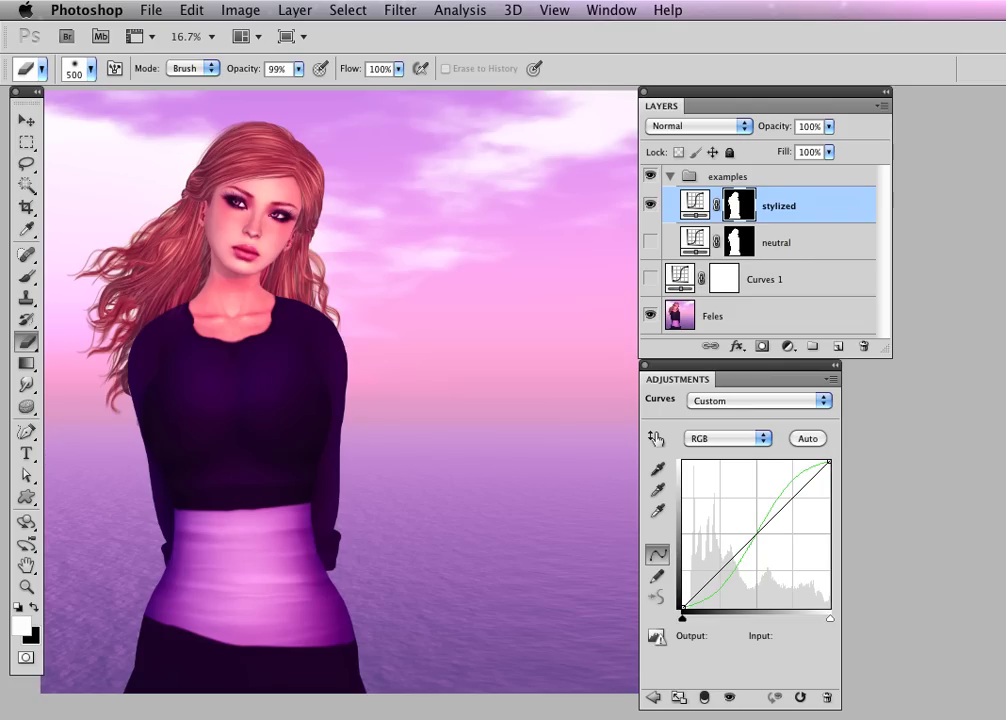
Step: Hide the examples group and compare the image with and without the Curves 1 adjustment
{"action": "left_click", "coordinate": [650, 176]}
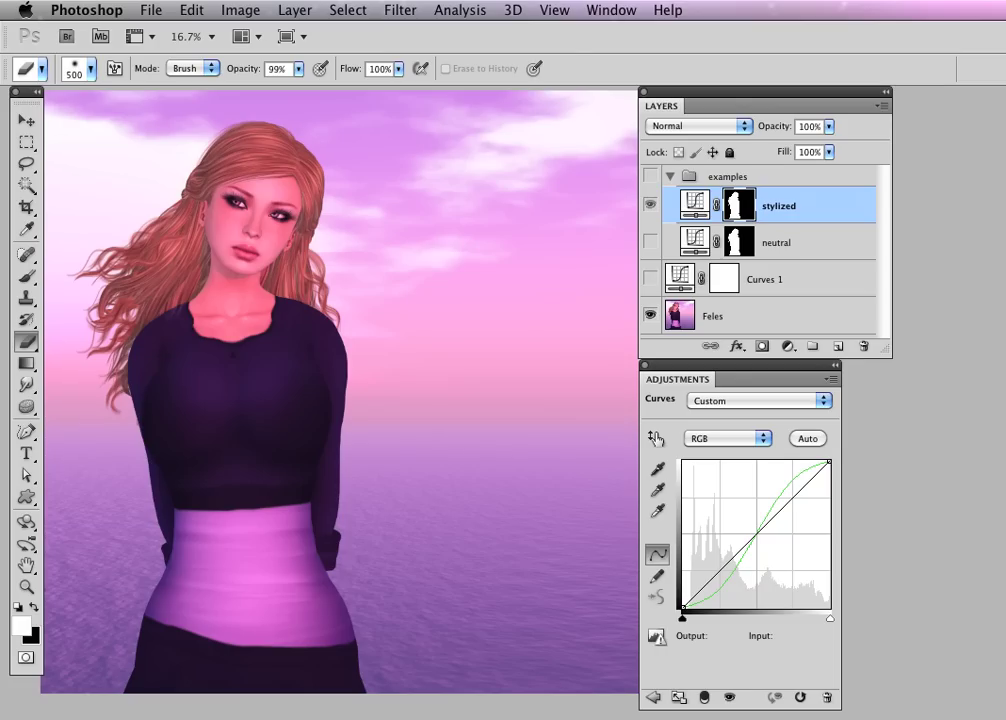
{"action": "left_click", "coordinate": [650, 279]}
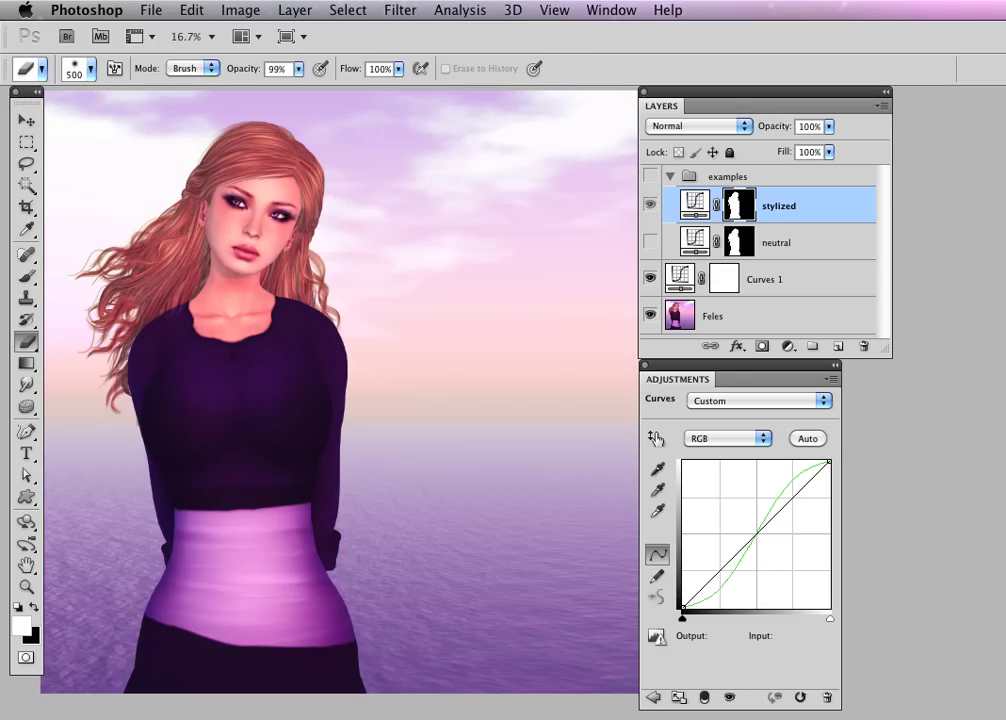
{"action": "left_click", "coordinate": [650, 279]}
{"action": "left_click", "coordinate": [650, 279]}
Step: Select the Curves 1 layer mask and set up the Brush tool at 100% opacity with a black foreground colour
{"action": "left_click", "coordinate": [766, 279]}
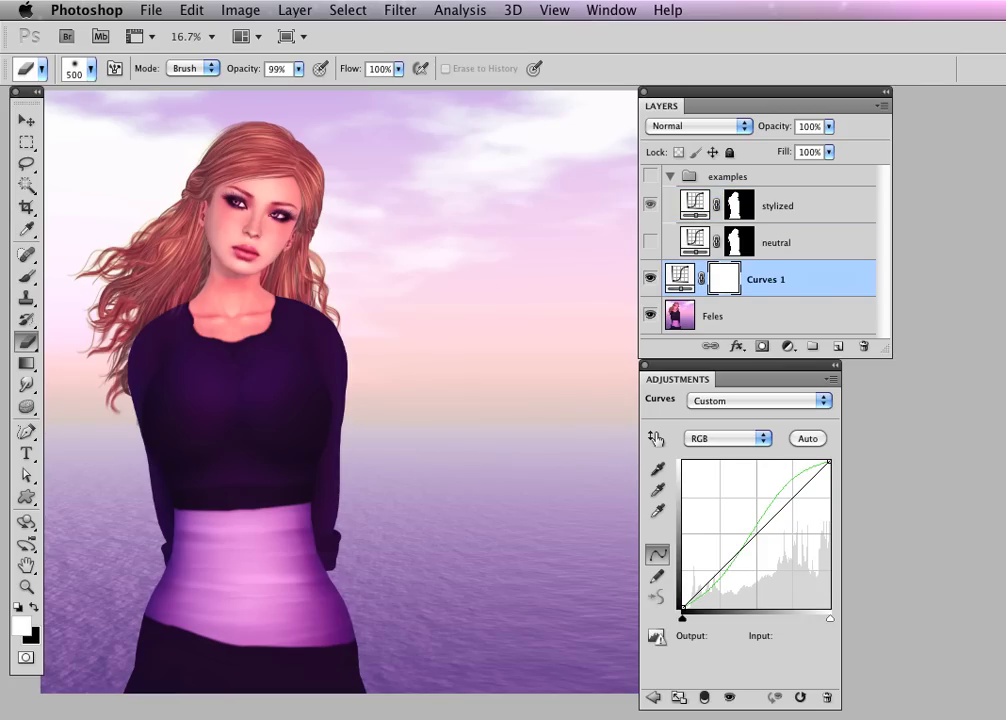
{"action": "key", "text": "b"}
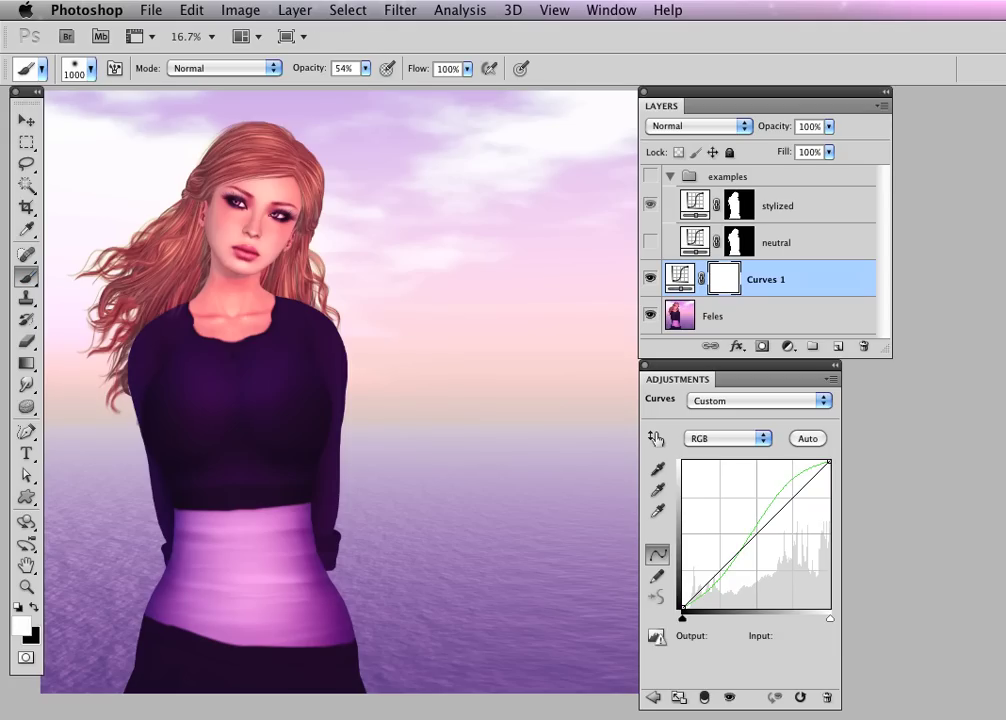
{"action": "key", "text": "0"}
{"action": "key", "text": "x"}
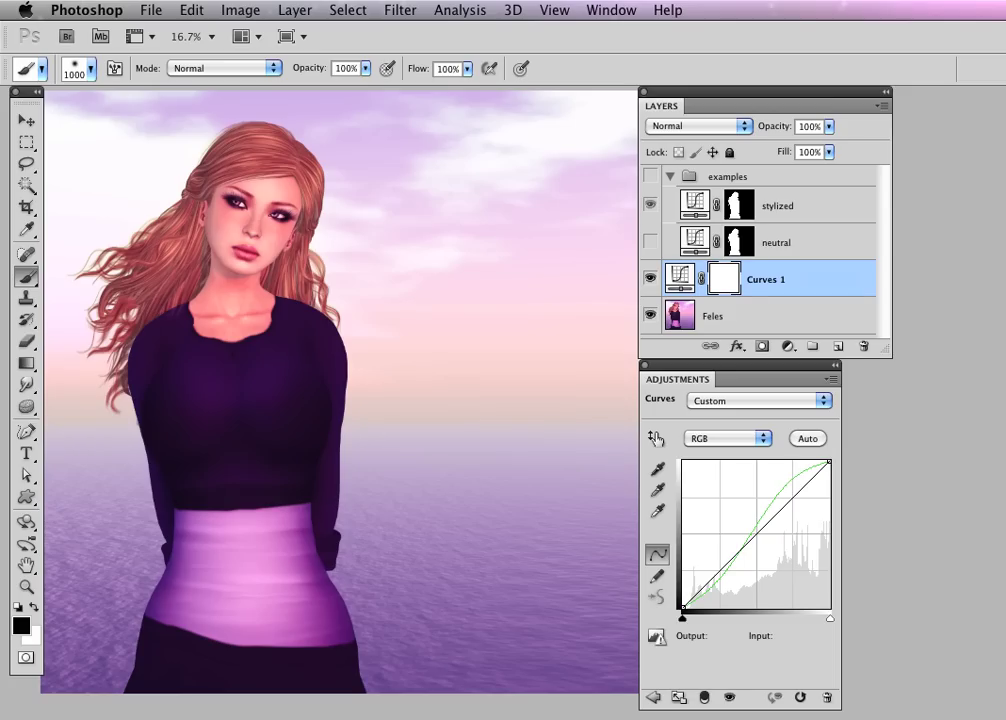
Step: Paint black on the Curves 1 mask over the background beside the figure, and compare the image with the adjustment hidden and shown
{"action": "mouse_move", "coordinate": [530, 345]}
{"action": "left_mouse_down"}
{"action": "mouse_move", "coordinate": [498, 362]}
{"action": "mouse_move", "coordinate": [516, 357]}
{"action": "mouse_move", "coordinate": [597, 224]}
{"action": "mouse_move", "coordinate": [591, 184]}
{"action": "mouse_move", "coordinate": [509, 196]}
{"action": "mouse_move", "coordinate": [501, 258]}
{"action": "mouse_move", "coordinate": [527, 482]}
{"action": "mouse_move", "coordinate": [516, 578]}
{"action": "mouse_move", "coordinate": [540, 626]}
{"action": "mouse_move", "coordinate": [594, 648]}
{"action": "left_mouse_up"}
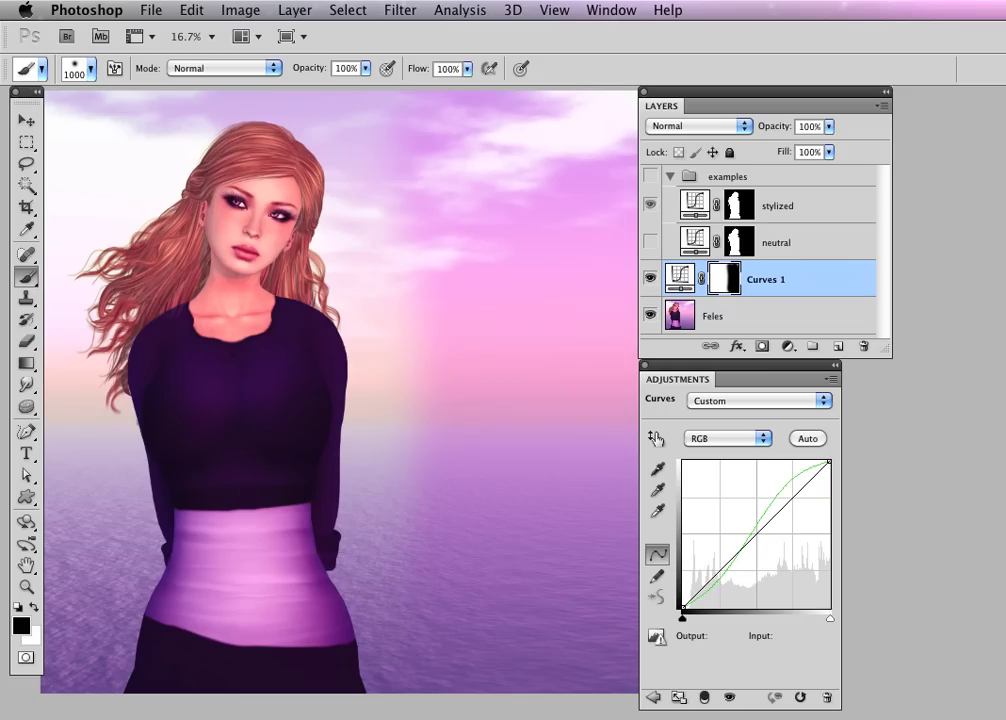
{"action": "left_click_drag", "start_coordinate": [519, 363], "coordinate": [447, 371]}
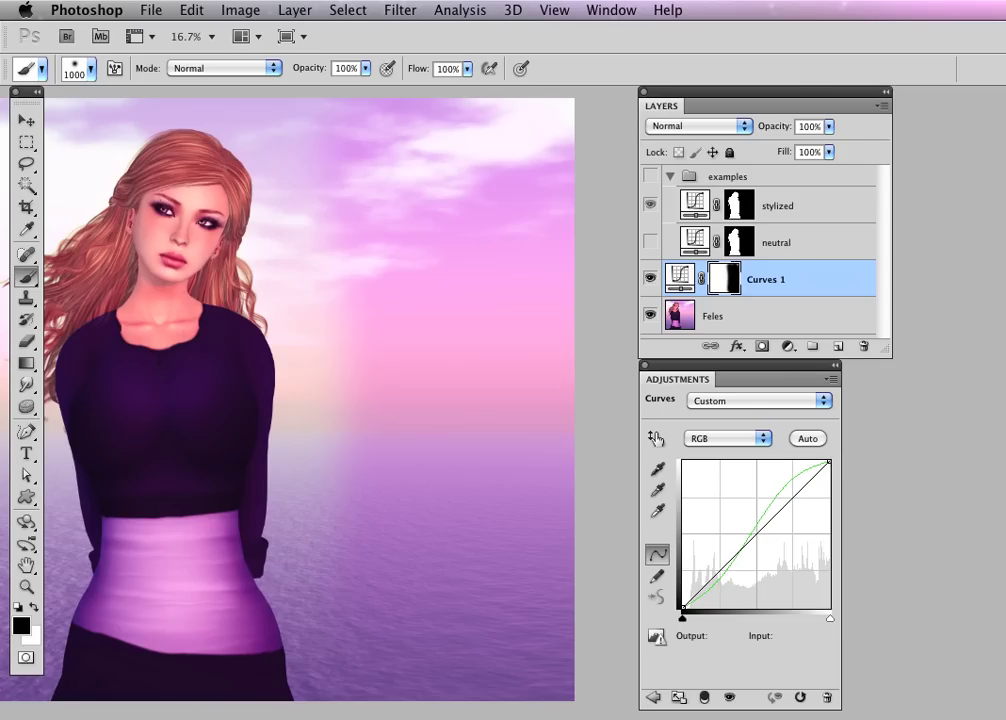
{"action": "left_click", "coordinate": [650, 279]}
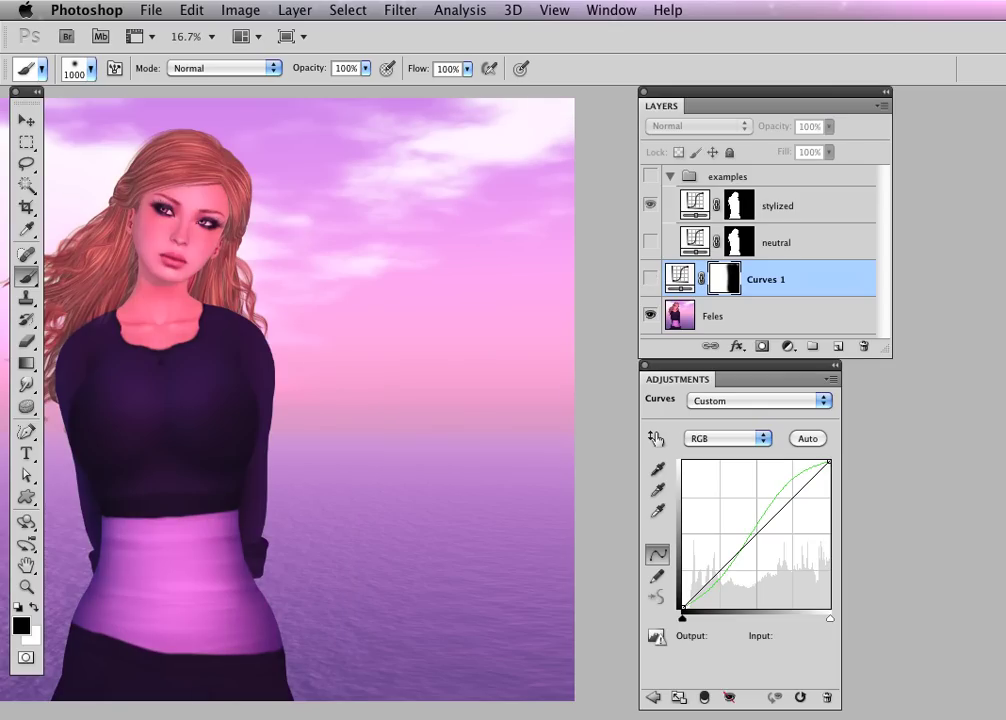
{"action": "left_click", "coordinate": [650, 279]}
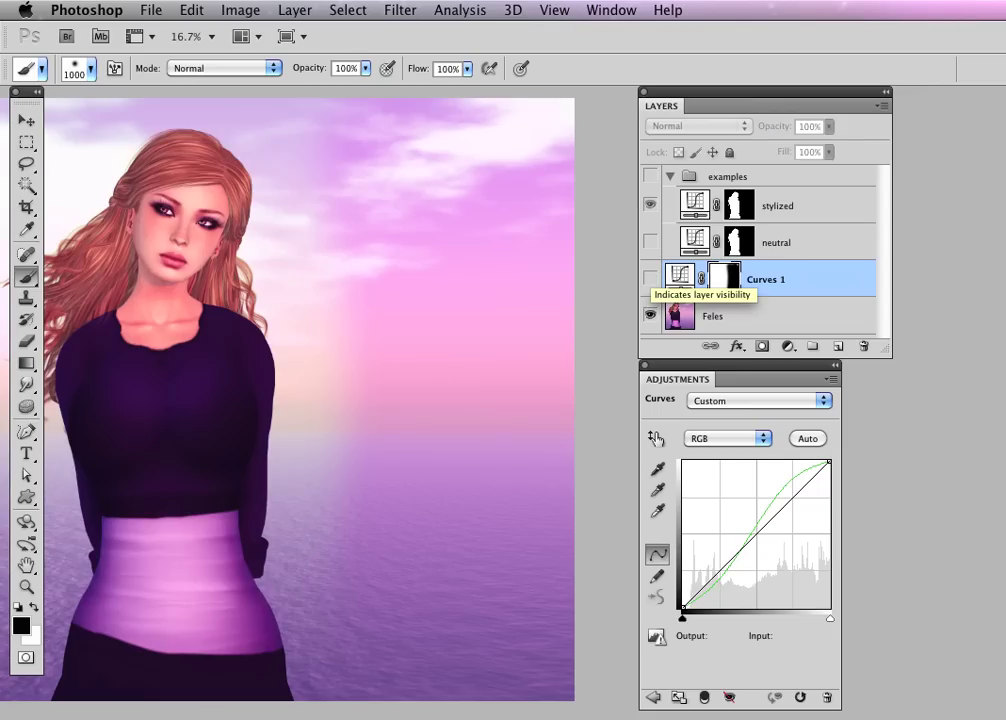
{"action": "left_click", "coordinate": [650, 279]}
{"action": "left_click", "coordinate": [650, 279]}
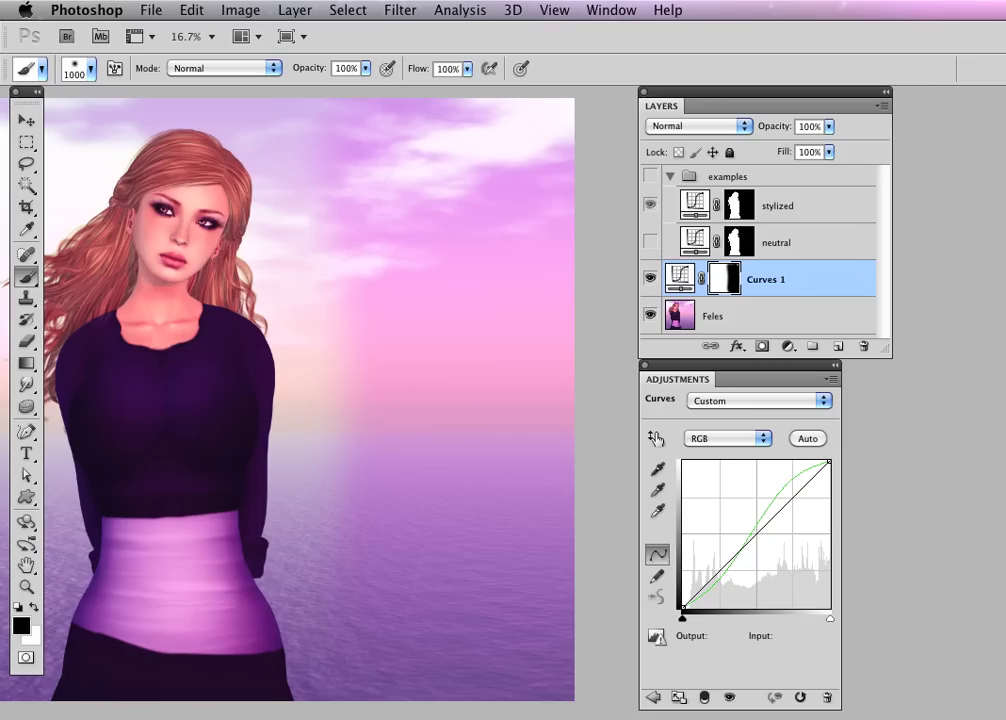
Step: Set the brush hardness to 100% and paint black on the mask over the sea beside the figure's arm
{"action": "left_click_drag", "start_coordinate": [403, 420], "coordinate": [427, 418]}
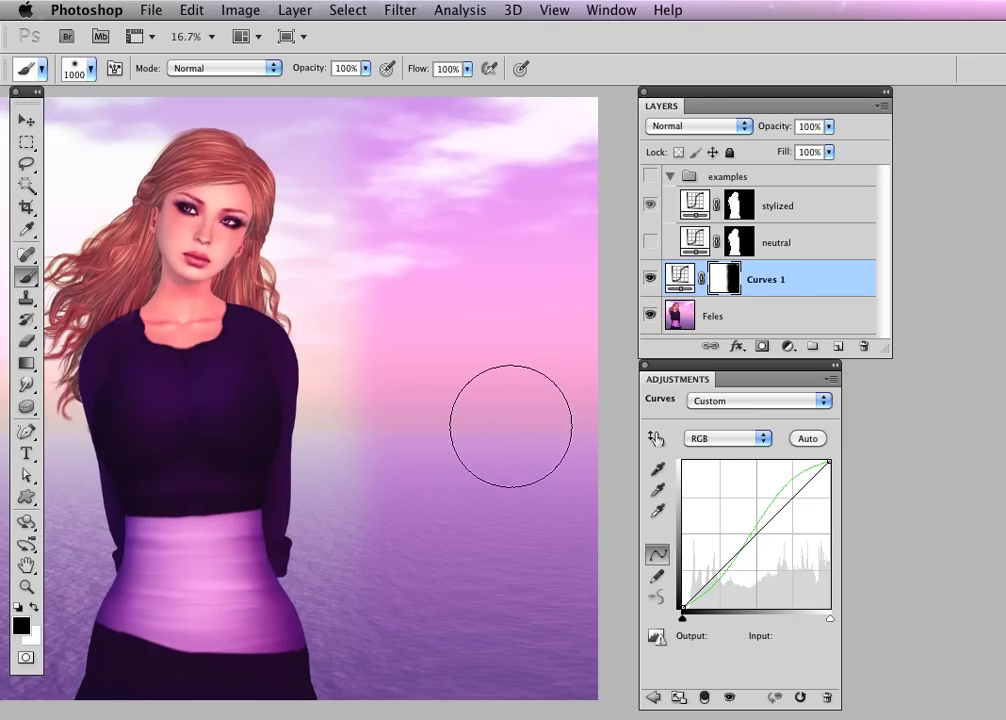
{"action": "left_click", "coordinate": [91, 68]}
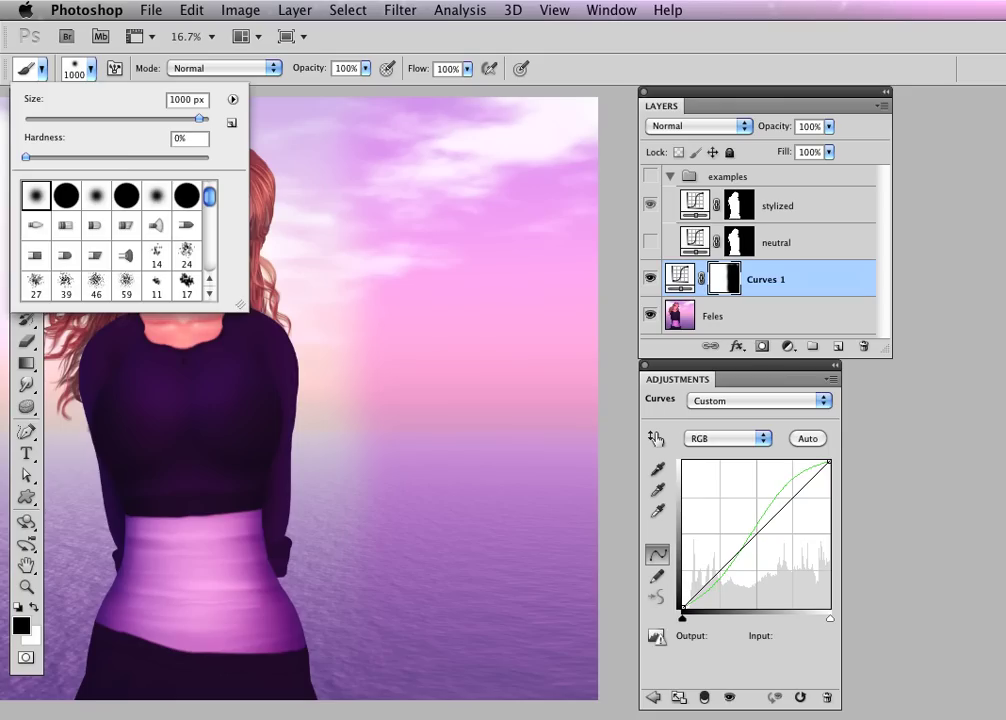
{"action": "left_click_drag", "start_coordinate": [27, 157], "coordinate": [209, 157]}
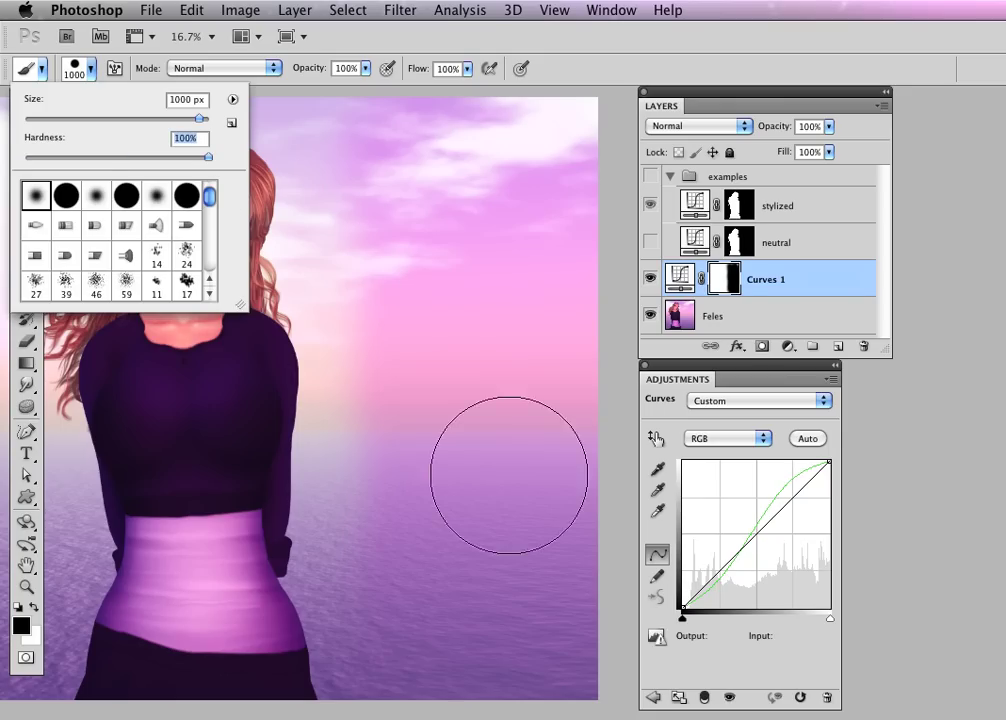
{"action": "mouse_move", "coordinate": [424, 496]}
{"action": "left_mouse_down"}
{"action": "mouse_move", "coordinate": [412, 450]}
{"action": "mouse_move", "coordinate": [388, 449]}
{"action": "mouse_move", "coordinate": [380, 433]}
{"action": "mouse_move", "coordinate": [381, 519]}
{"action": "left_mouse_up"}
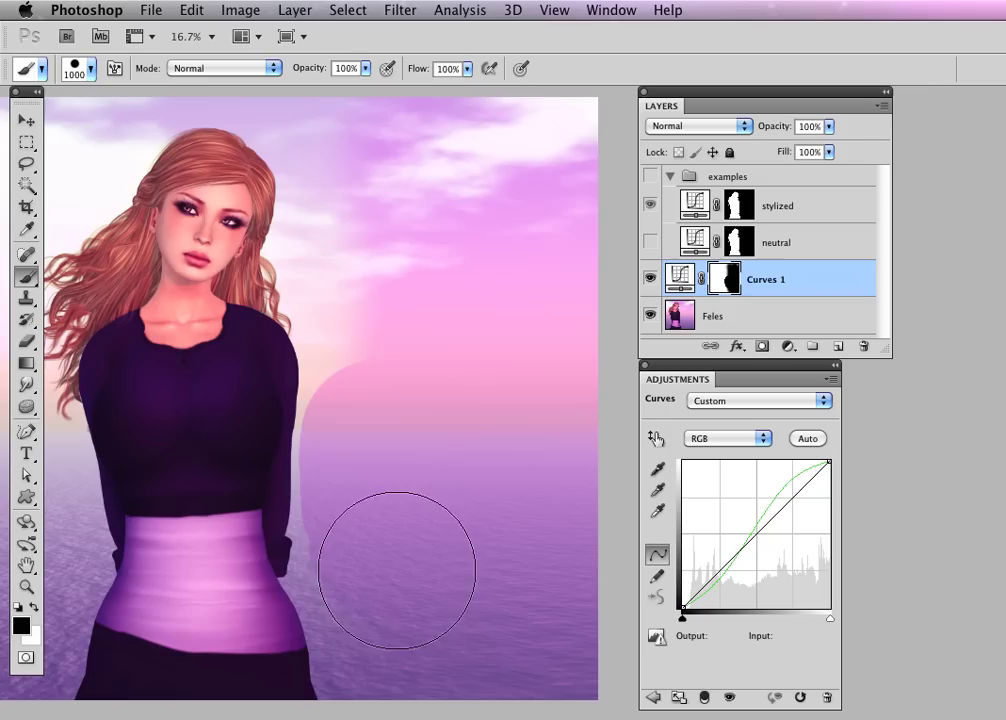
Step: Reduce the brush size to 250 px
{"action": "key", "text": "bracketleft"}
{"action": "key", "text": "bracketleft"}
{"action": "key", "text": "bracketleft"}
{"action": "key", "text": "bracketleft"}
{"action": "key", "text": "bracketleft"}
{"action": "key", "text": "bracketleft"}
{"action": "key", "text": "bracketleft"}
{"action": "key", "text": "bracketleft"}
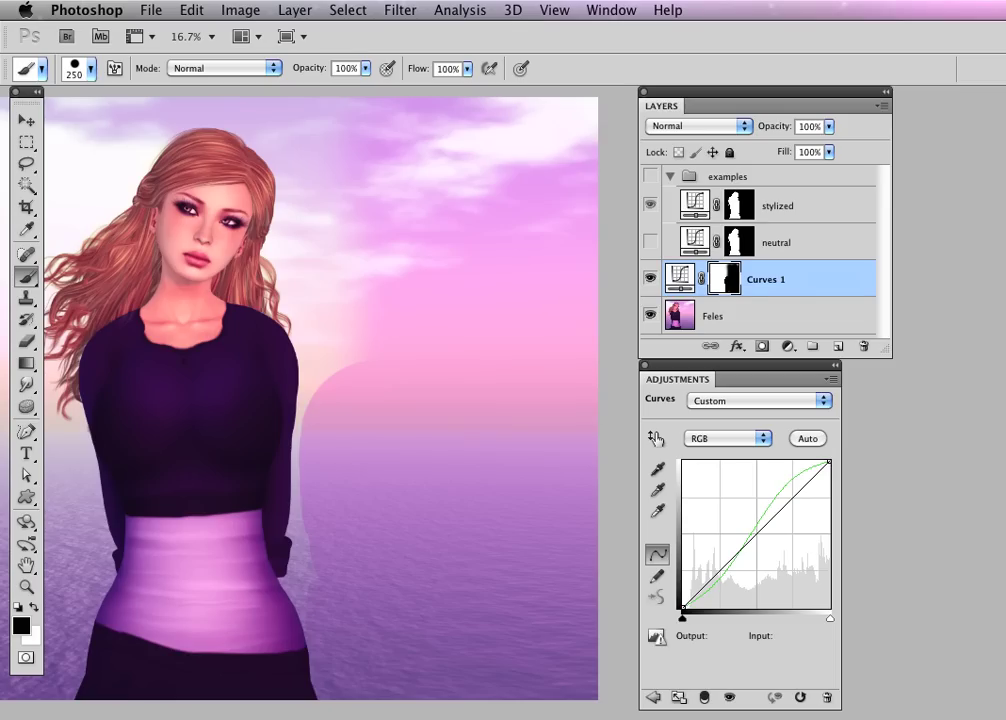
Step: Select the sea between the figure and the image edge with the Magic Wand at tolerance 22, adding the missed bands
{"action": "key", "text": "w"}
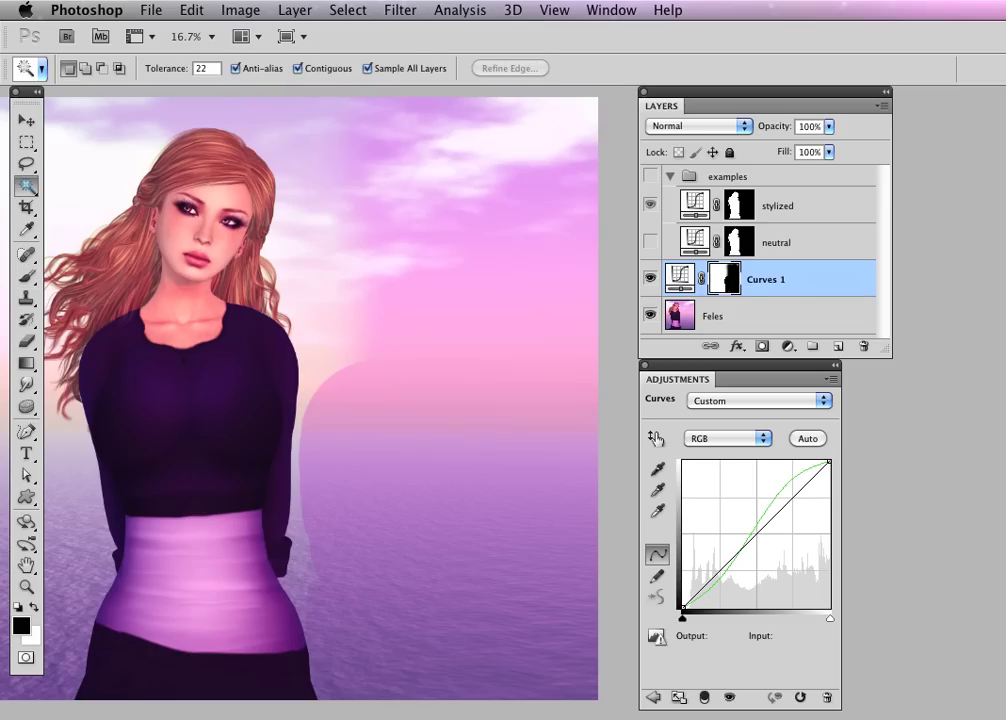
{"action": "left_click", "coordinate": [450, 485]}
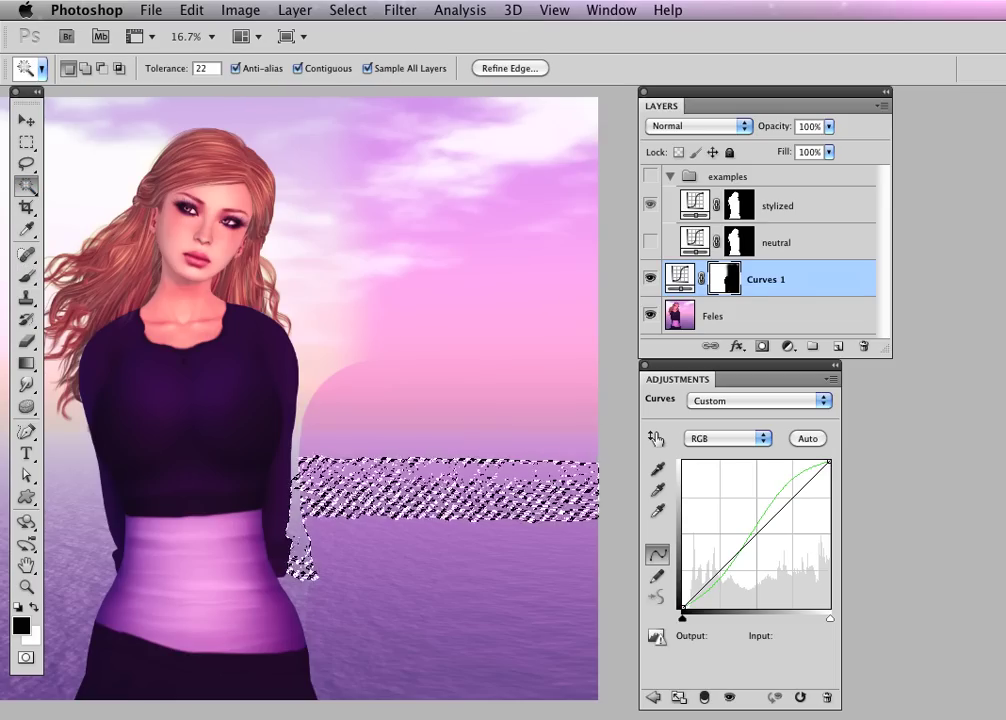
{"action": "left_click", "coordinate": [450, 555], "text": "shift"}
{"action": "left_click", "coordinate": [450, 650], "text": "shift"}
{"action": "left_click", "coordinate": [530, 685], "text": "shift"}
{"action": "left_click", "coordinate": [450, 590], "text": "shift"}
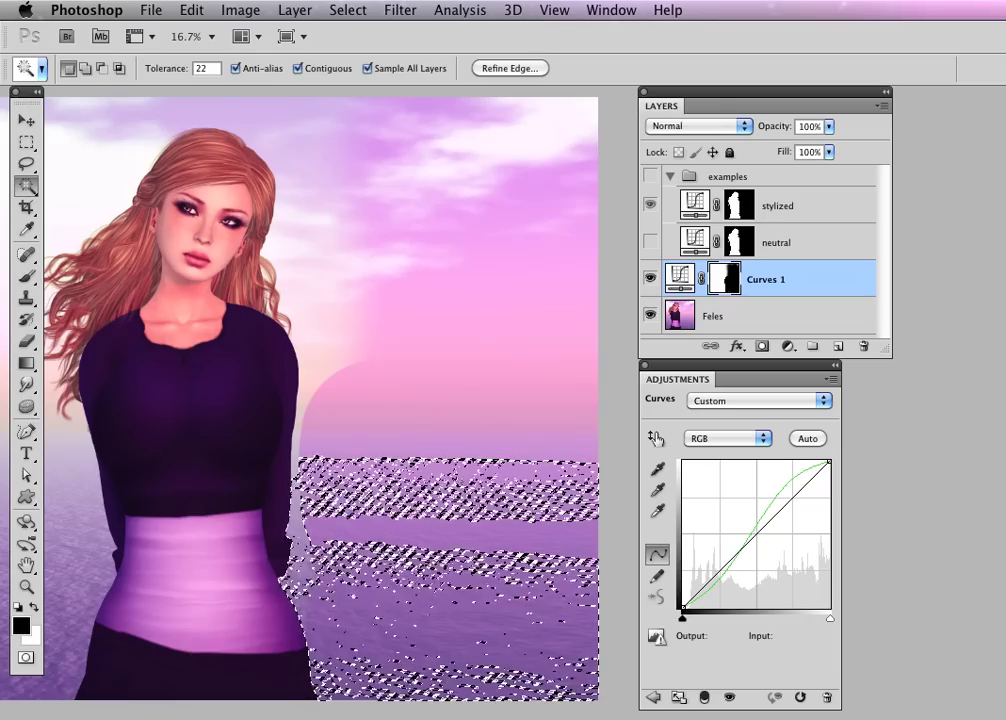
{"action": "left_click", "coordinate": [450, 555], "text": "shift"}
{"action": "left_click", "coordinate": [445, 510], "text": "shift"}
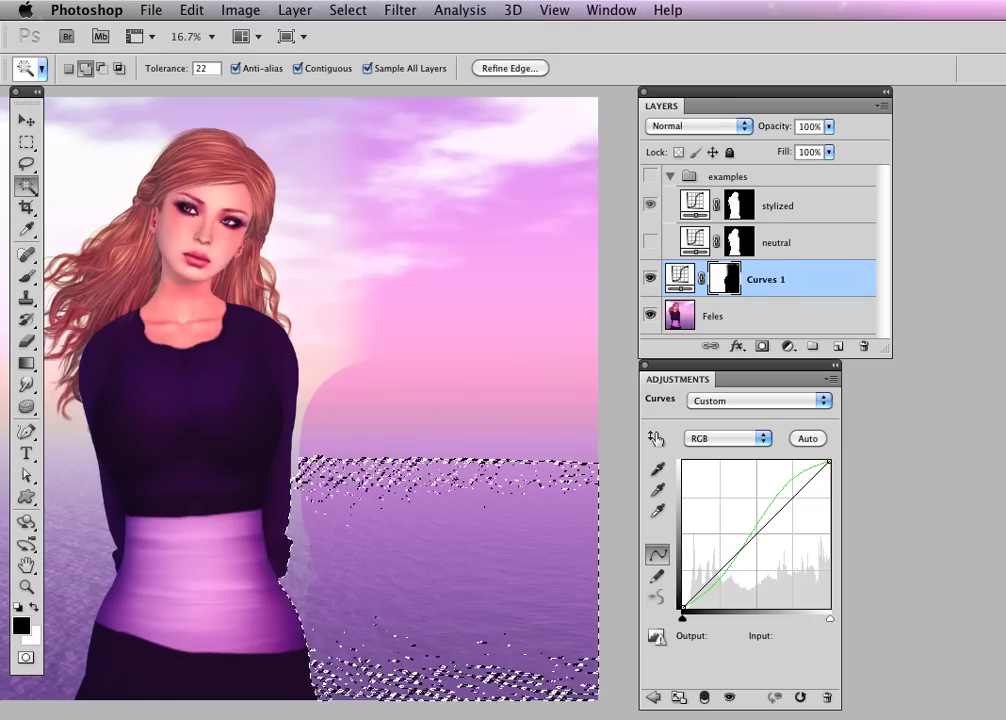
{"action": "left_click", "coordinate": [480, 675], "text": "shift"}
{"action": "left_click", "coordinate": [370, 680], "text": "shift"}
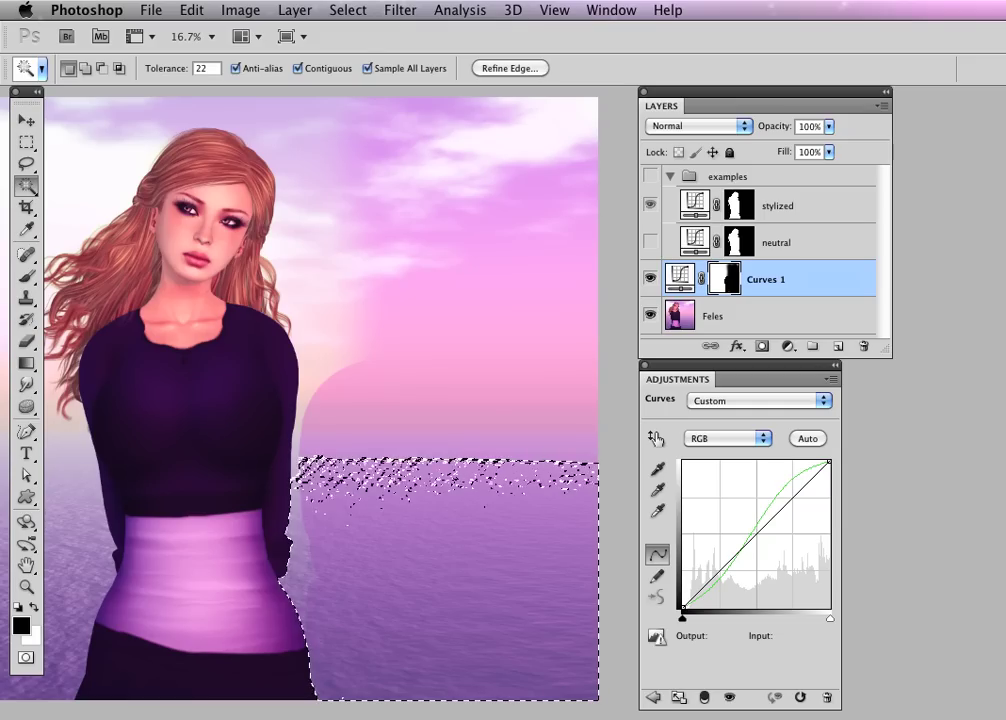
Step: Fill the selected sea area with black on the Curves 1 mask and clear the selection
{"action": "left_click", "coordinate": [191, 10]}
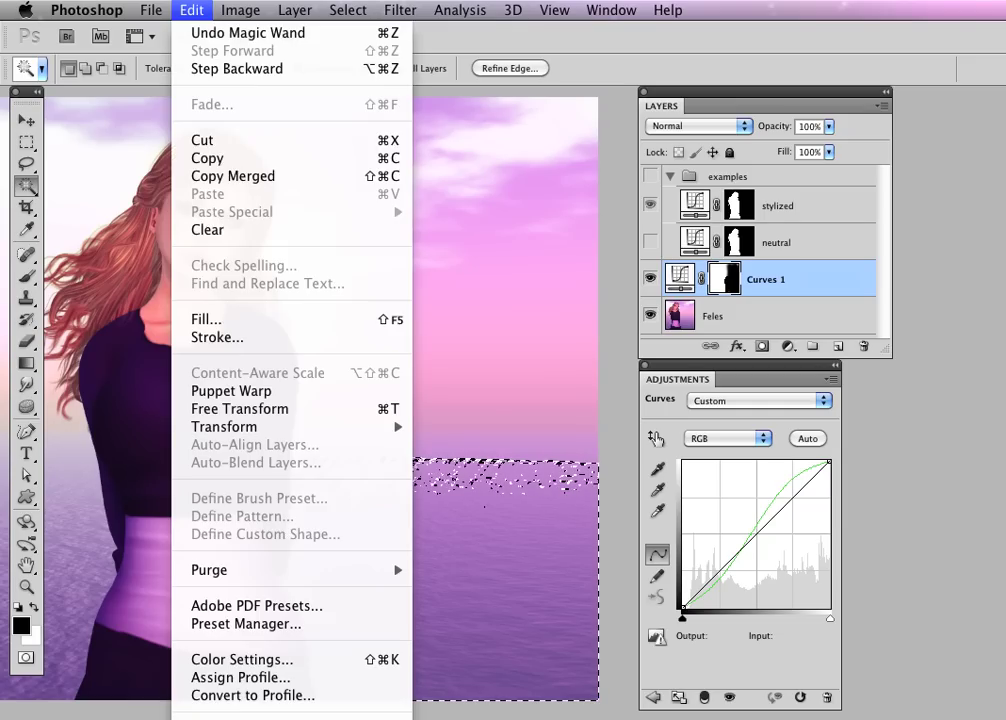
{"action": "left_click", "coordinate": [200, 318]}
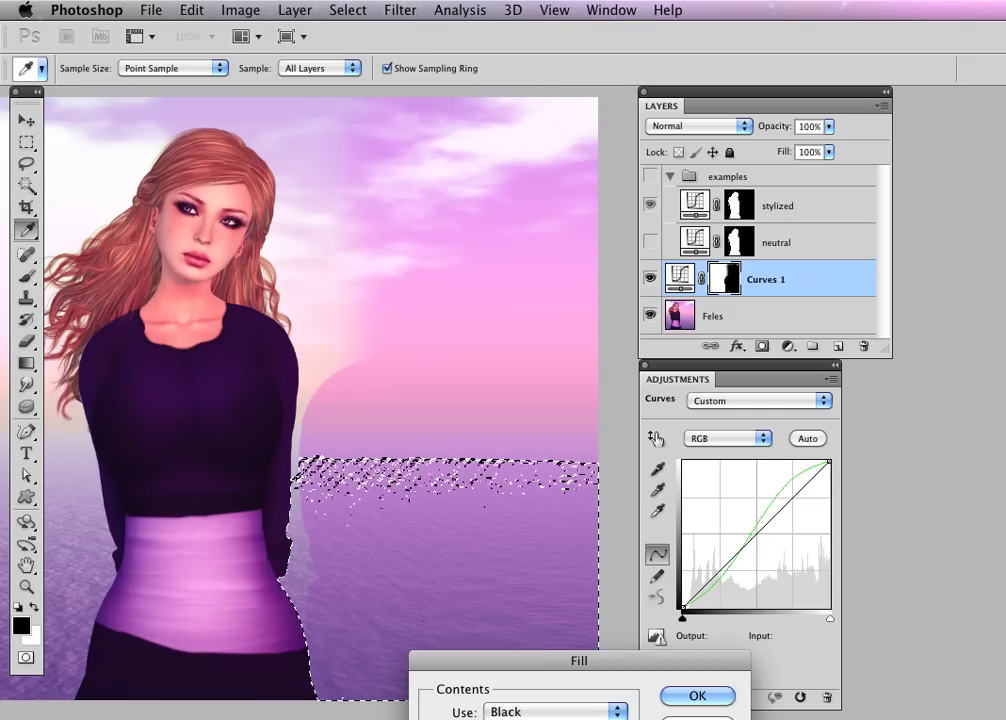
{"action": "key", "text": "Return"}
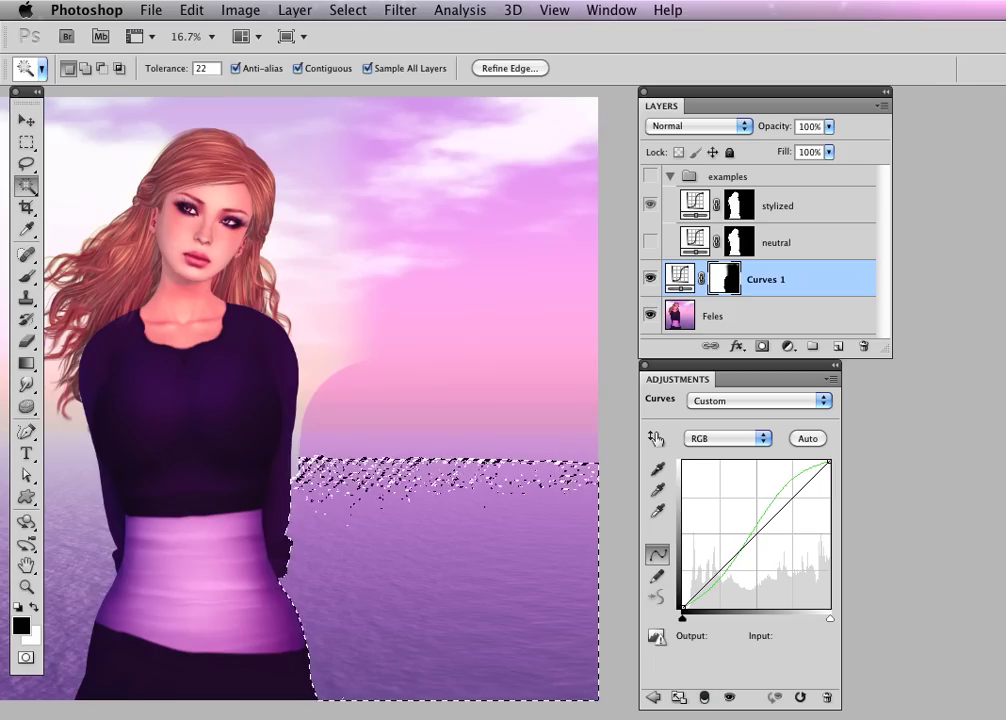
{"action": "key", "text": "super+d"}
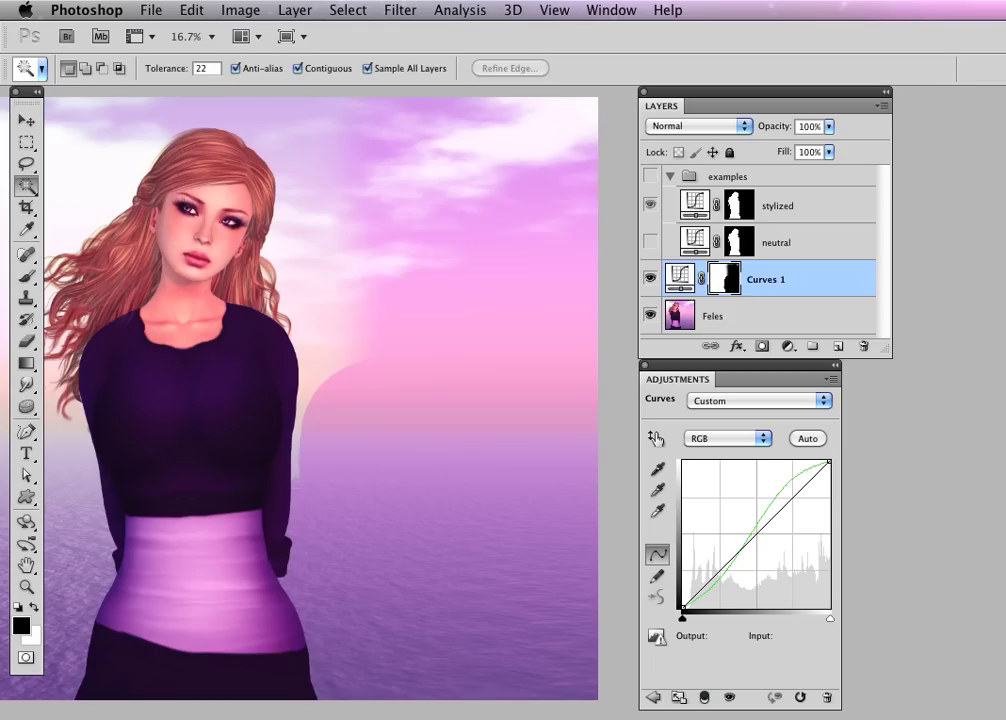
Step: Return to the Brush tool and set its hardness to 0%
{"action": "key", "text": "super+plus"}
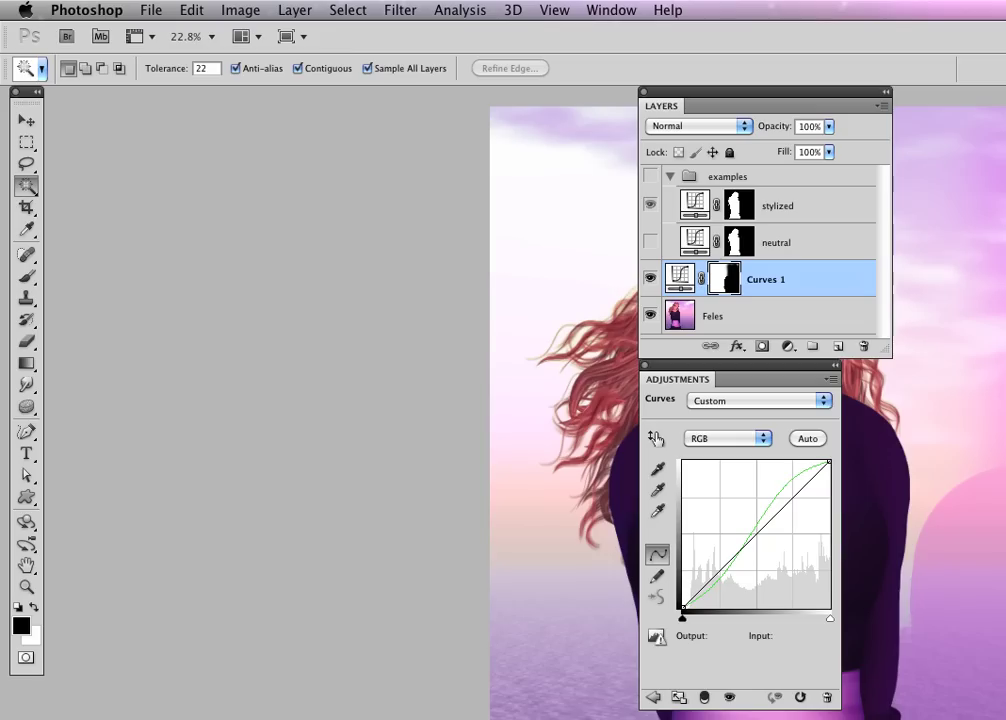
{"action": "key", "text": "super+minus"}
{"action": "left_click_drag", "start_coordinate": [950, 460], "coordinate": [292, 332]}
{"action": "key", "text": "super+minus"}
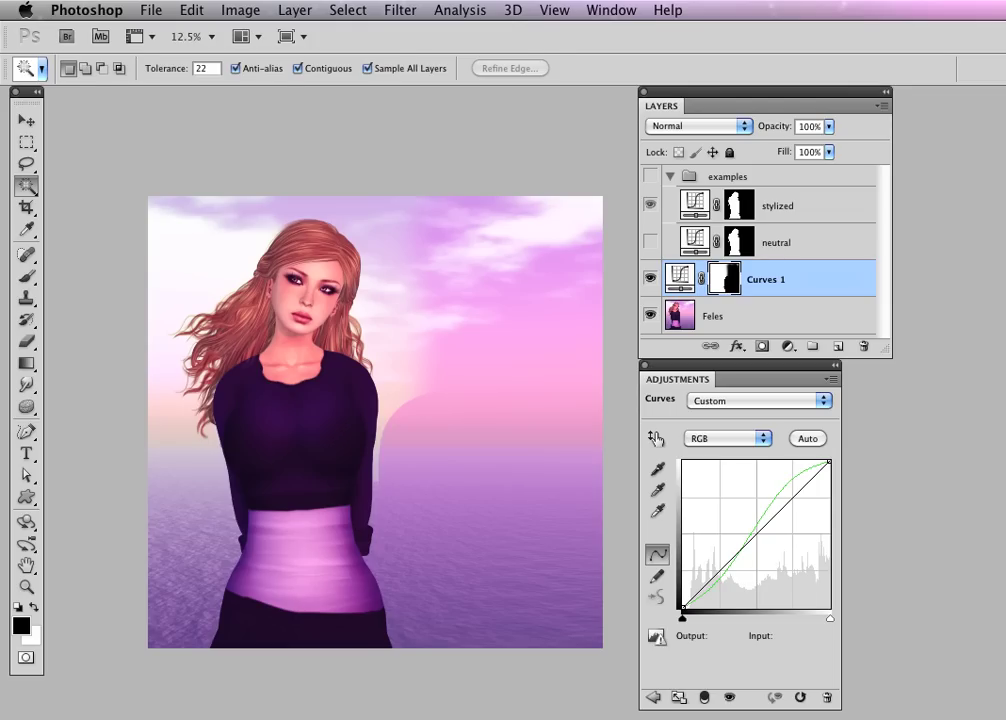
{"action": "key", "text": "b"}
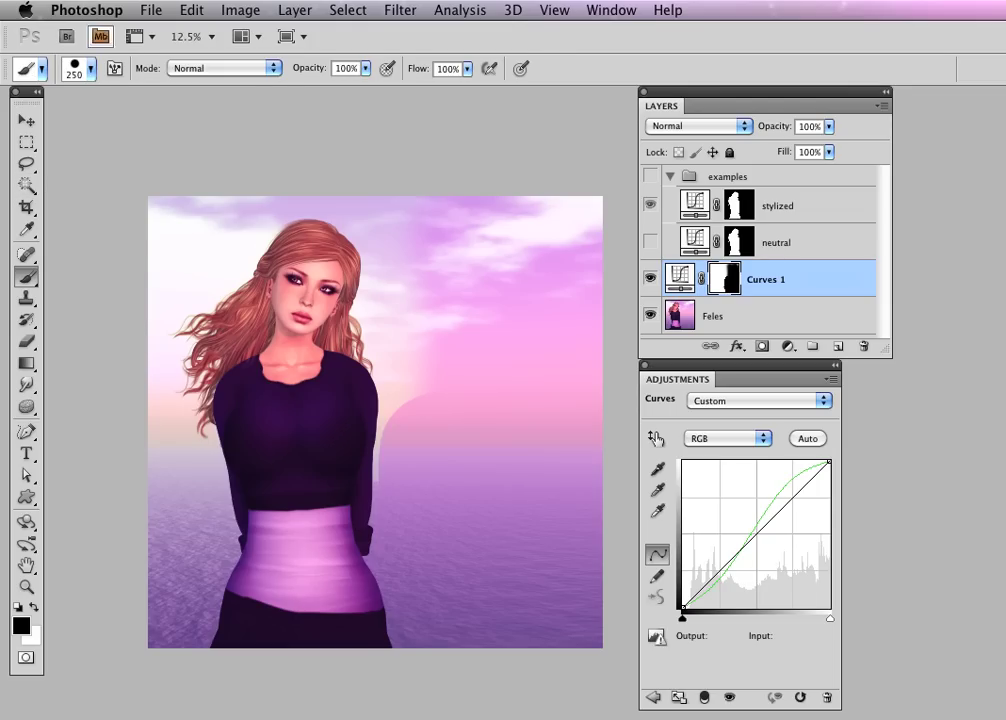
{"action": "left_click", "coordinate": [80, 68]}
{"action": "left_click_drag", "start_coordinate": [175, 157], "coordinate": [26, 157]}
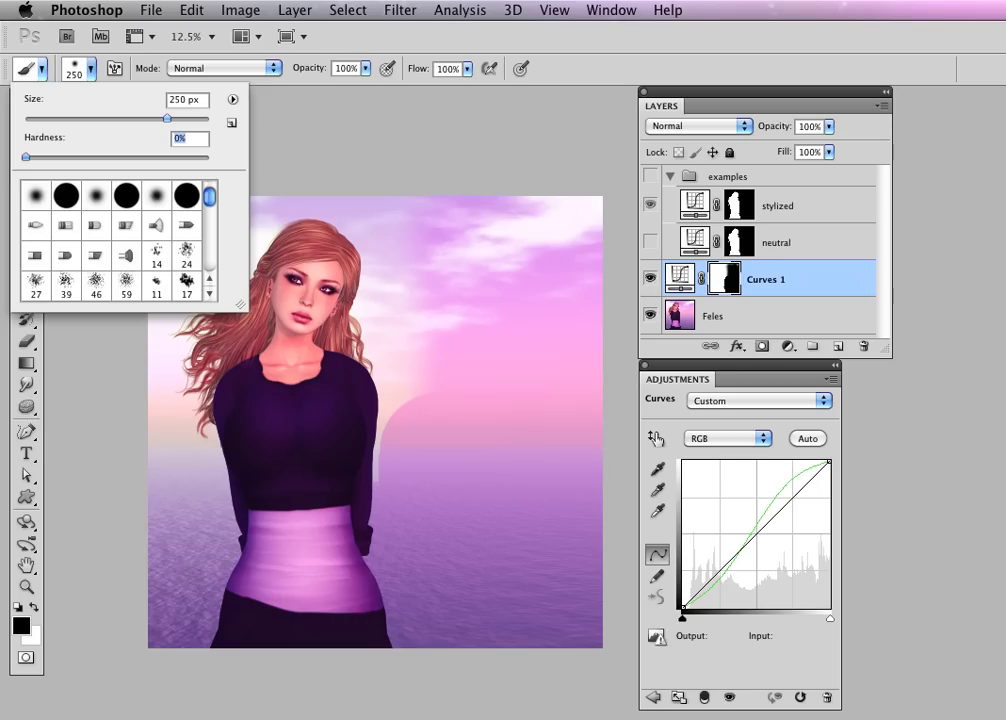
{"action": "key", "text": "Return"}
Step: Enlarge the soft brush to 1100 px and paint black on the Curves 1 mask over the background around the figure
{"action": "key", "text": "bracketright"}
{"action": "key", "text": "bracketright"}
{"action": "key", "text": "bracketright"}
{"action": "key", "text": "bracketright"}
{"action": "key", "text": "bracketright"}
{"action": "key", "text": "bracketright"}
{"action": "key", "text": "bracketright"}
{"action": "key", "text": "bracketright"}
{"action": "key", "text": "bracketright"}
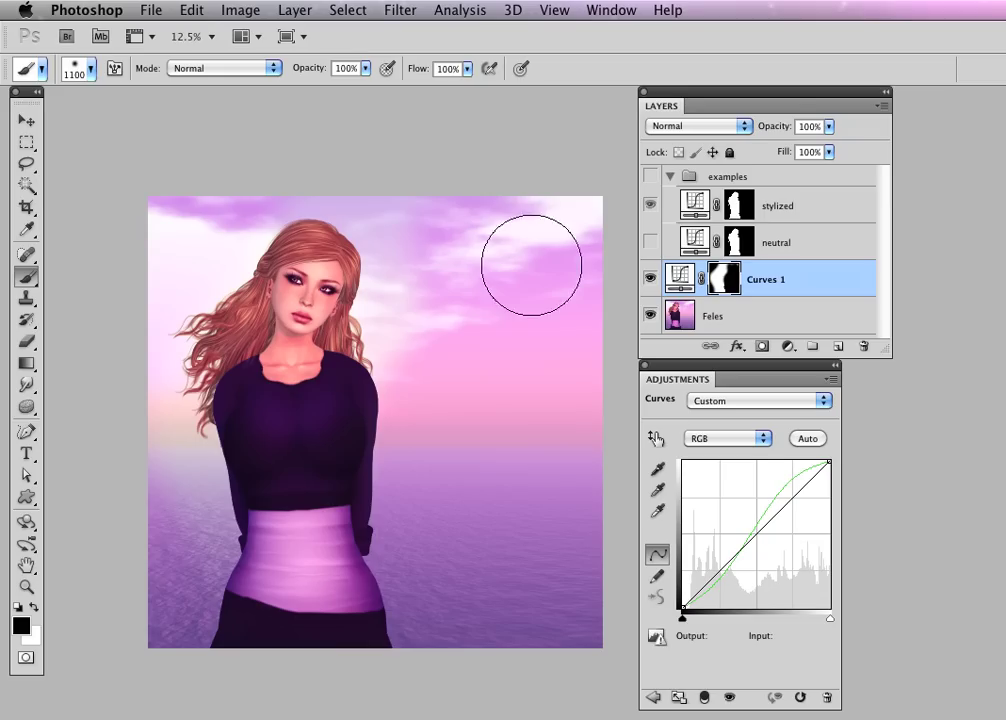
{"action": "key", "text": "e"}
{"action": "key", "text": "b"}
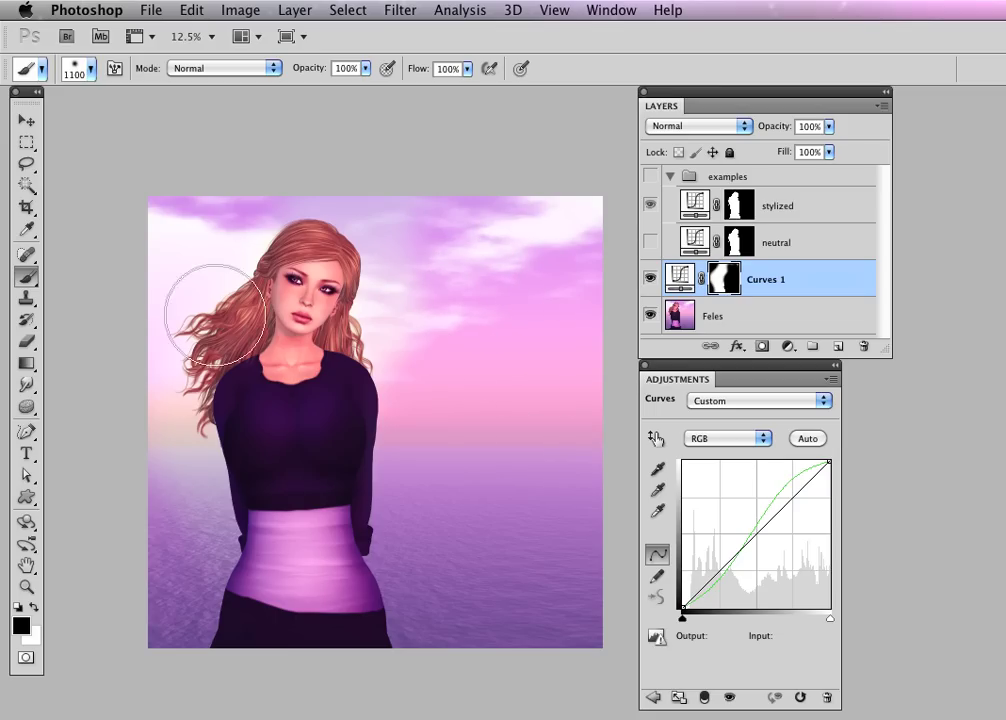
Step: Select the whole canvas, fill the Curves 1 mask with white, and clear the selection
{"action": "left_click", "coordinate": [348, 10]}
{"action": "left_click", "coordinate": [348, 31]}
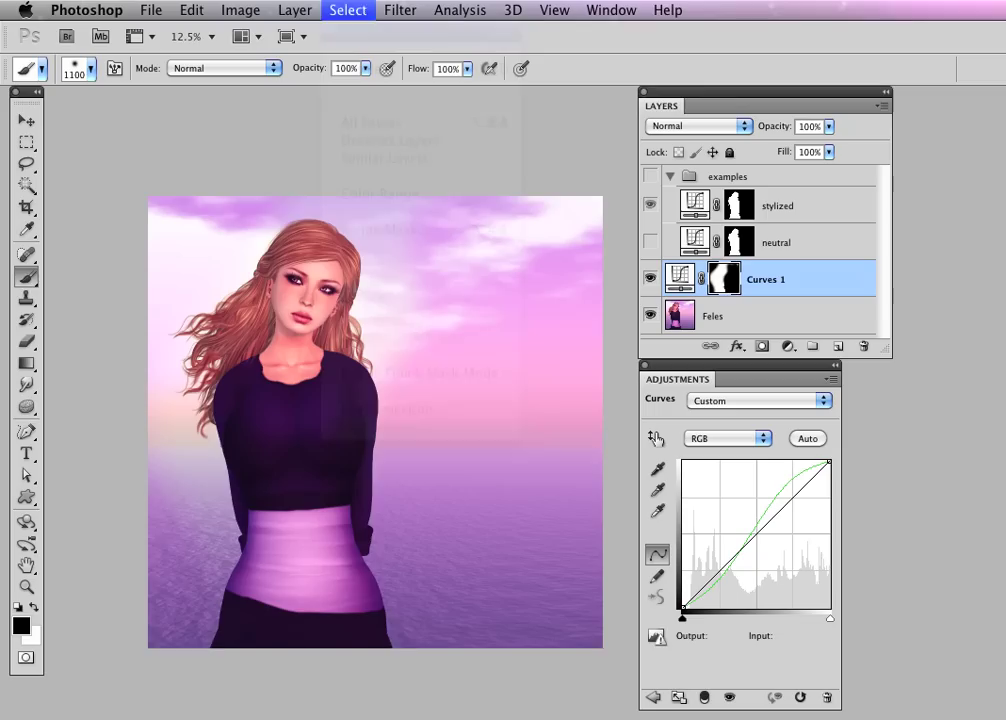
{"action": "left_click", "coordinate": [192, 10]}
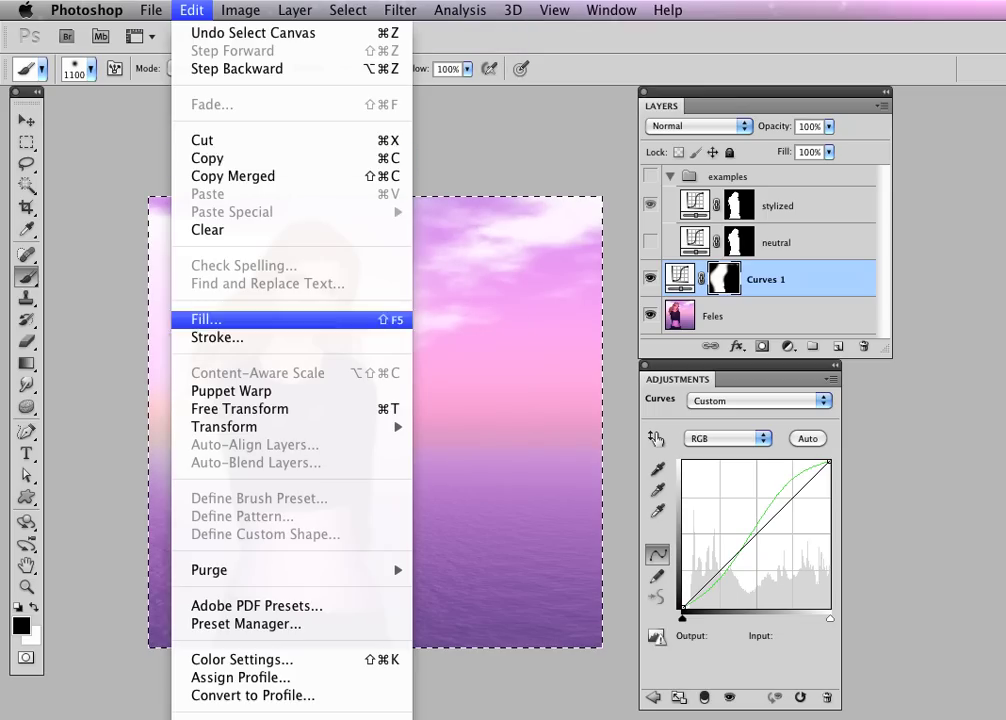
{"action": "left_click", "coordinate": [206, 319]}
{"action": "left_click", "coordinate": [555, 711]}
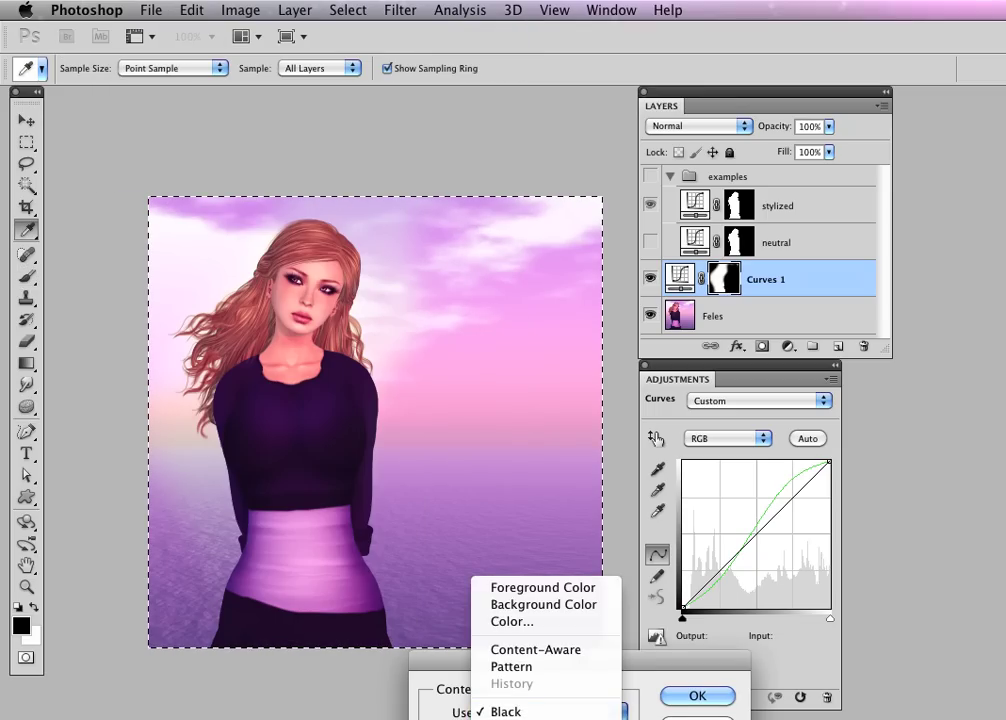
{"action": "left_click", "coordinate": [508, 719]}
{"action": "key", "text": "Return"}
{"action": "key", "text": "b"}
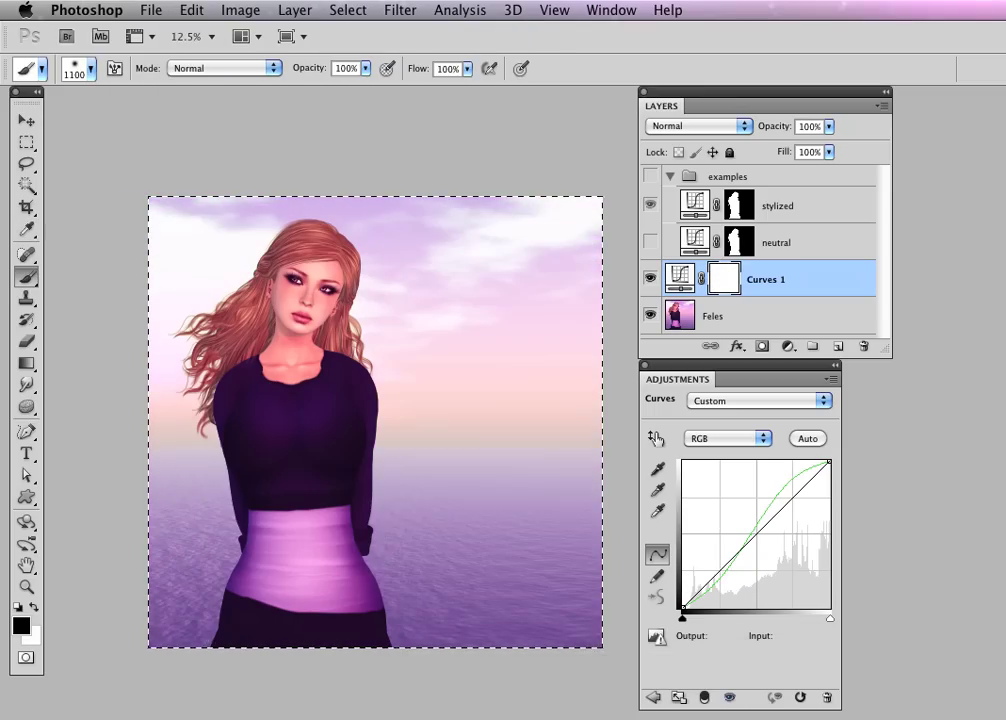
{"action": "key", "text": "ctrl+d"}
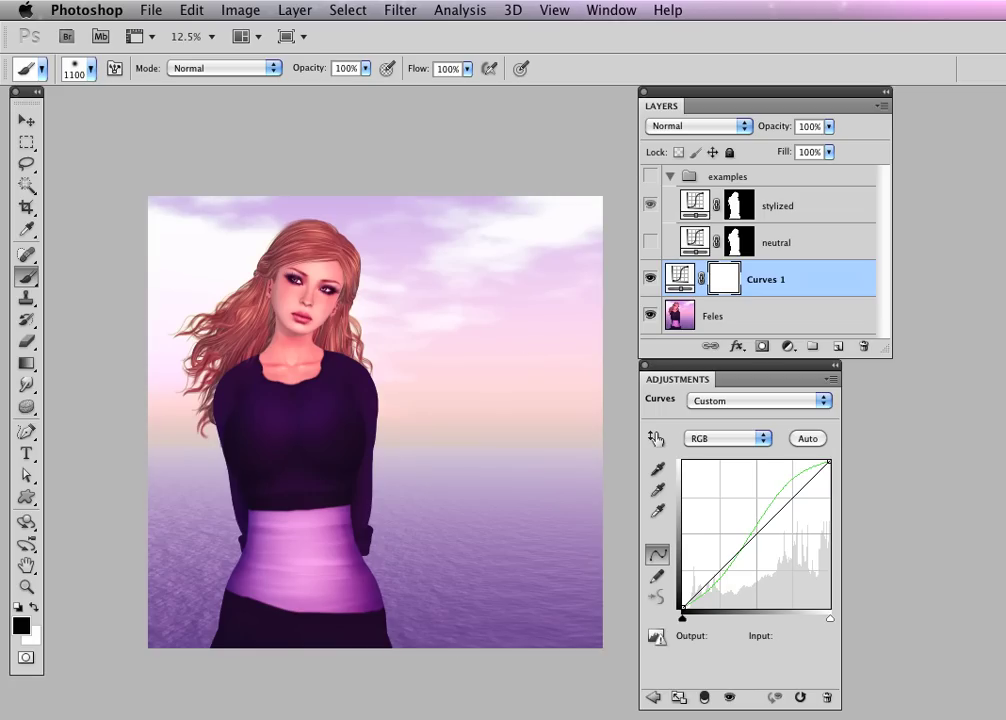
Step: Toggle the Curves 1 adjustment's visibility to compare the image with and without it
{"action": "left_click", "coordinate": [729, 697]}
{"action": "left_click", "coordinate": [729, 697]}
{"action": "left_click", "coordinate": [729, 697]}
{"action": "left_click", "coordinate": [729, 697]}
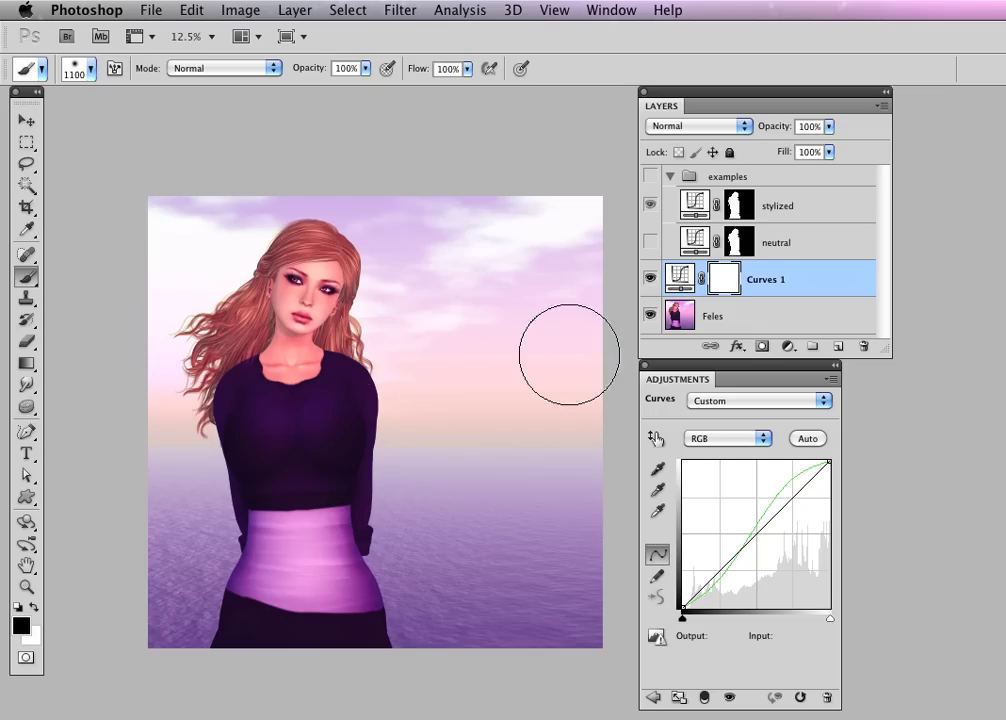
Step: Paint soft black strokes on the Curves 1 mask over the pink sky, sea and the figure's waist, and display the mask alone
{"action": "mouse_move", "coordinate": [585, 300]}
{"action": "left_mouse_down"}
{"action": "mouse_move", "coordinate": [557, 292]}
{"action": "mouse_move", "coordinate": [527, 395]}
{"action": "mouse_move", "coordinate": [594, 489]}
{"action": "left_mouse_up"}
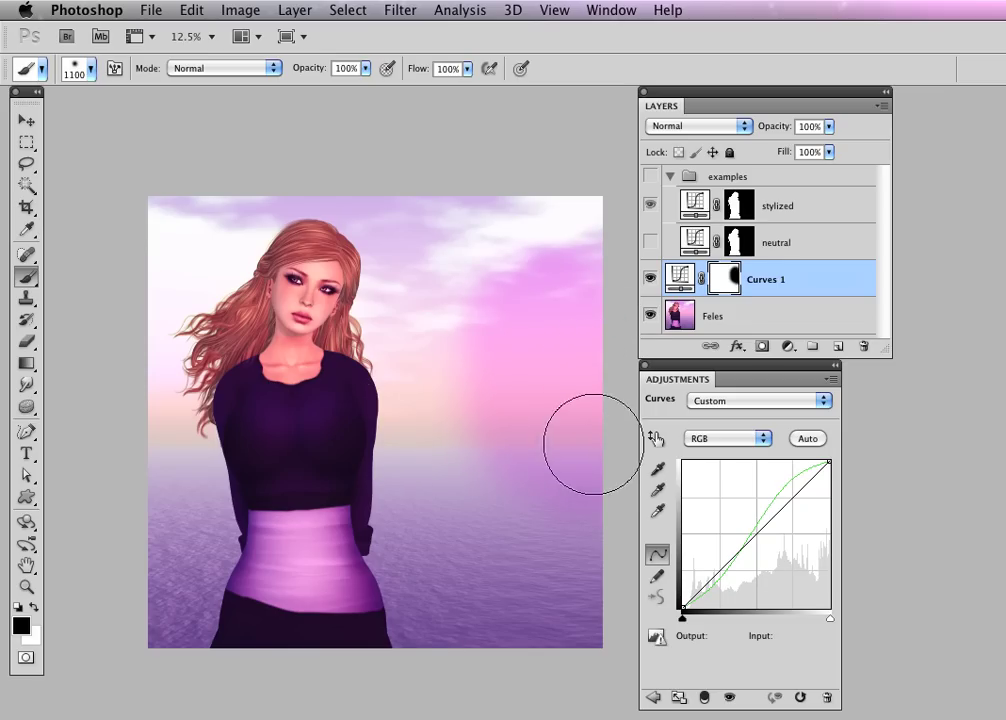
{"action": "mouse_move", "coordinate": [471, 558]}
{"action": "left_mouse_down"}
{"action": "mouse_move", "coordinate": [292, 561]}
{"action": "mouse_move", "coordinate": [167, 435]}
{"action": "left_mouse_up"}
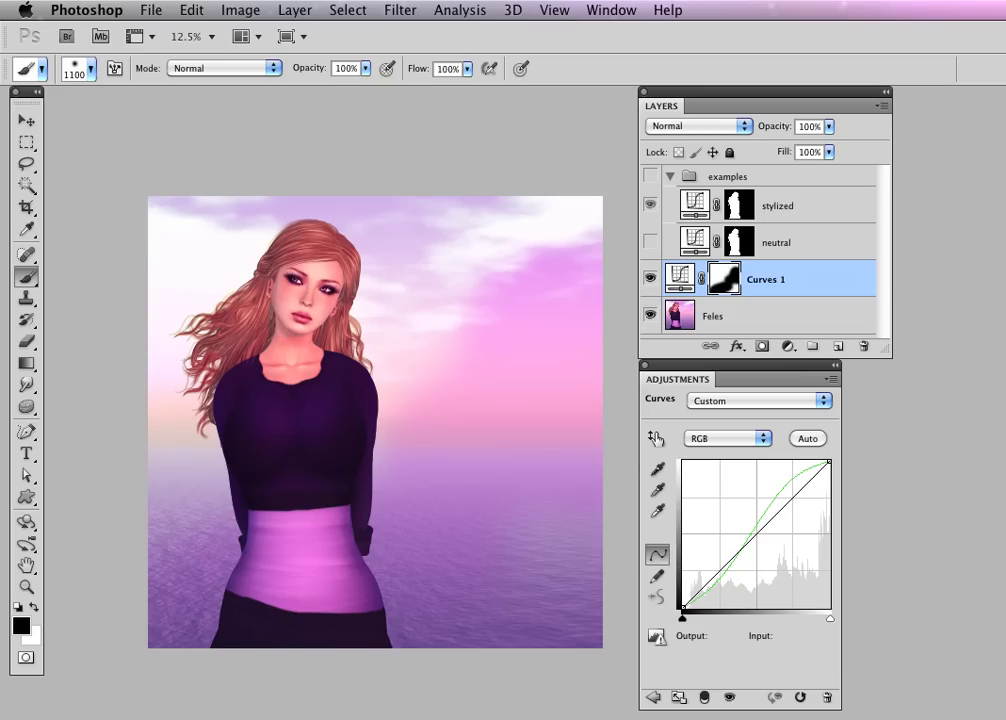
{"action": "left_click", "coordinate": [724, 279], "text": "alt"}
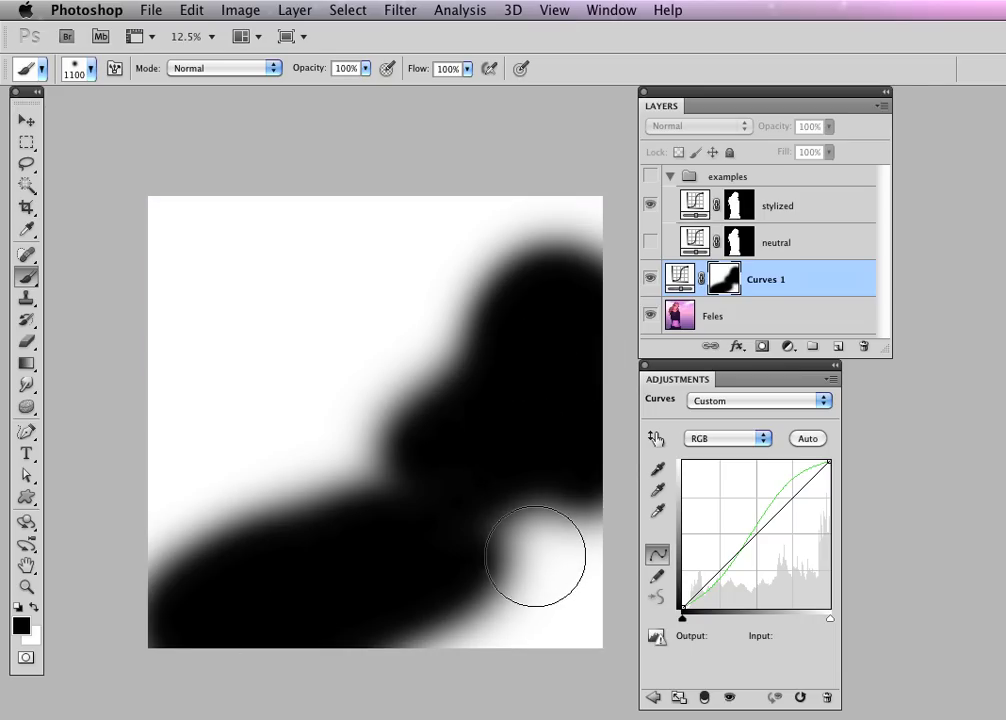
{"action": "key", "text": "super+z"}
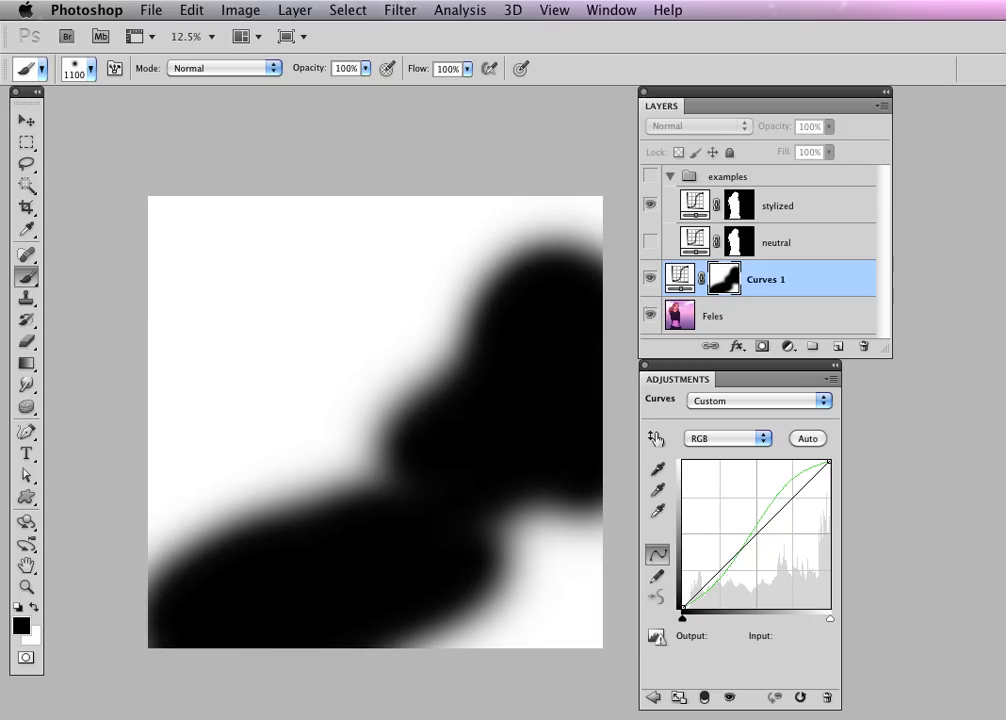
Step: Swap the Curves 1 adjustment for the examples group in the composite view and inspect the stylized layer's mask on its own
{"action": "key", "text": "super+2"}
{"action": "left_click", "coordinate": [729, 697]}
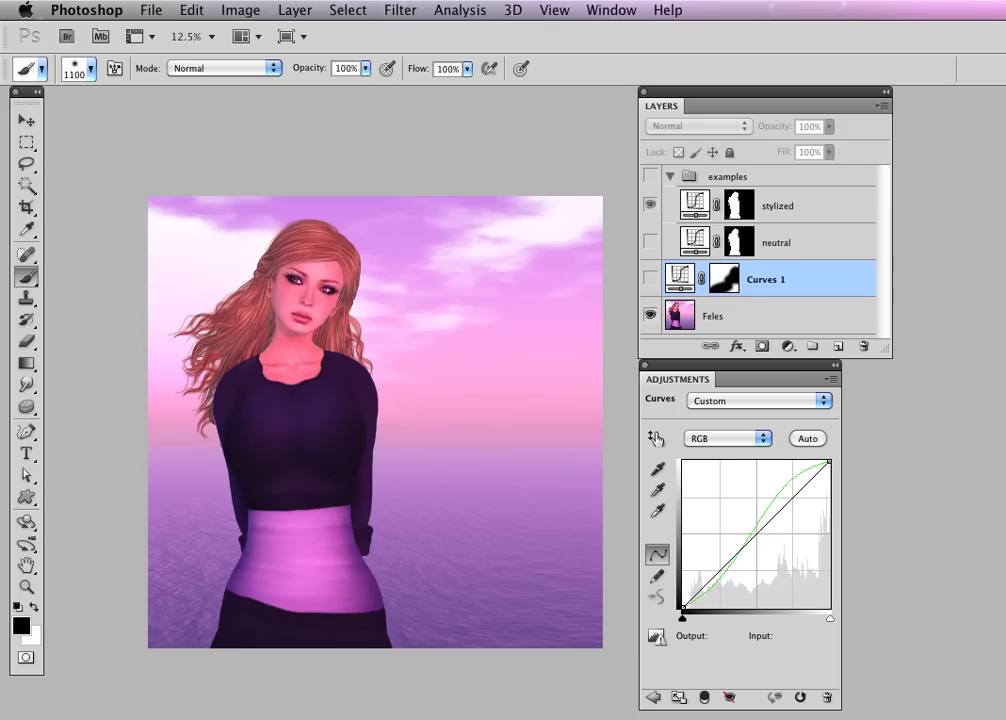
{"action": "left_click", "coordinate": [650, 176]}
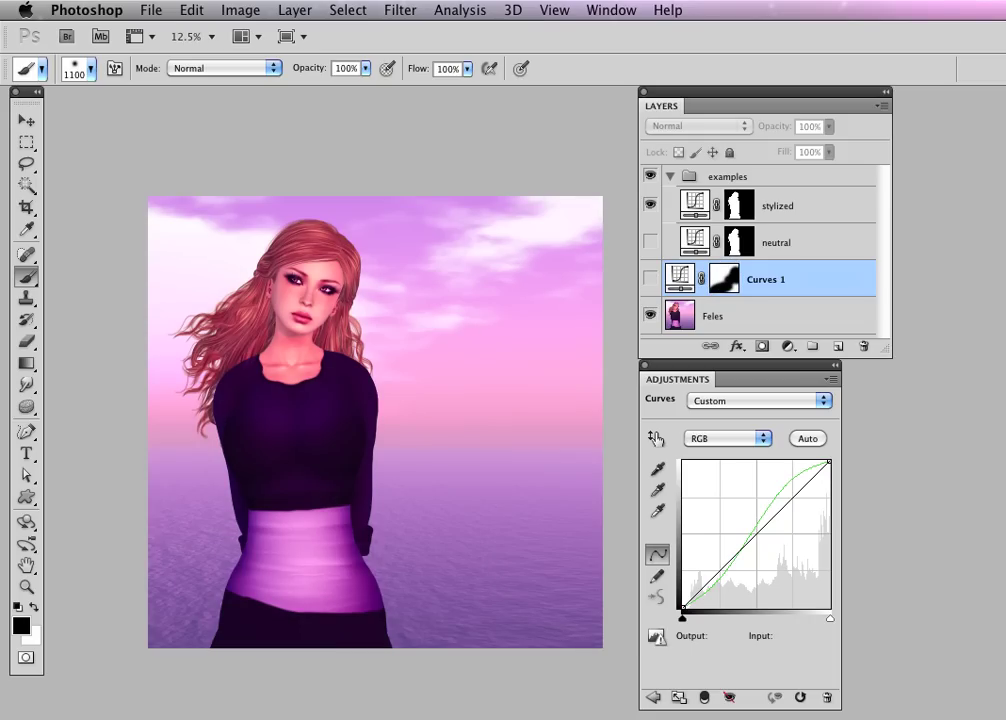
{"action": "left_click", "coordinate": [738, 205], "text": "alt"}
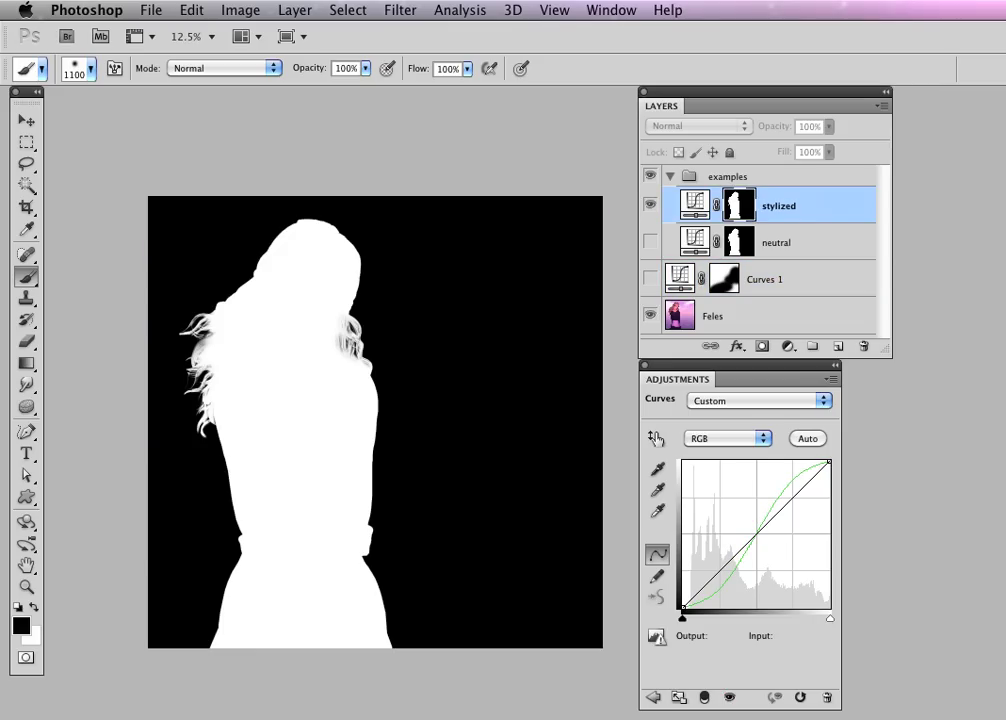
{"action": "left_click", "coordinate": [738, 205], "text": "alt"}
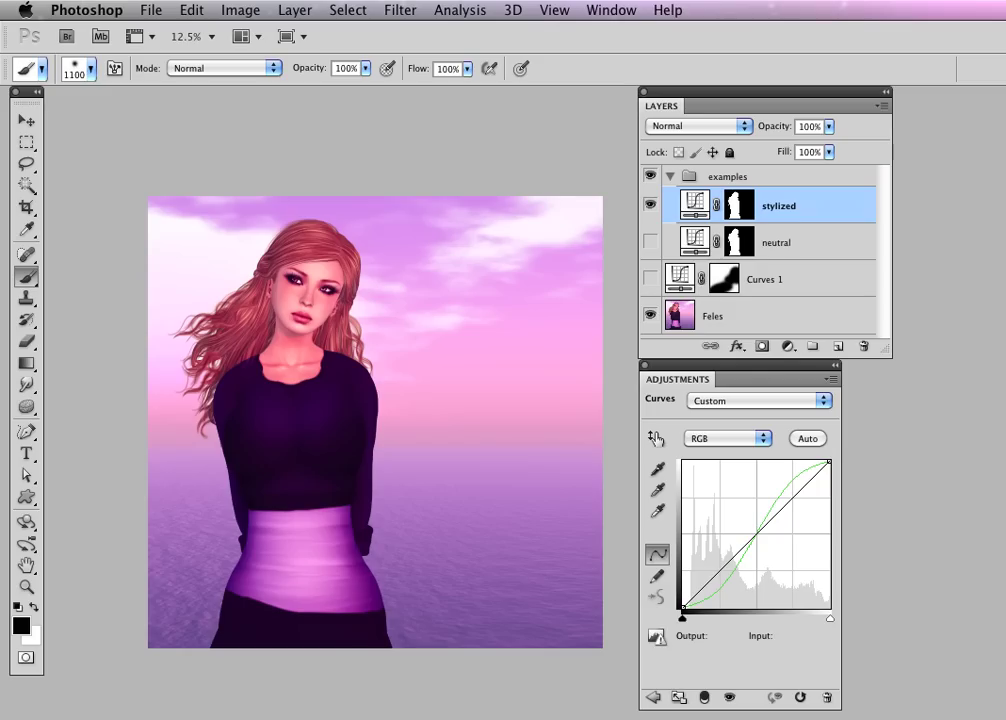
Step: Toggle the visibility of Curves 1 and the examples group to compare the results, leaving Curves 1 shown and the group hidden
{"action": "left_click", "coordinate": [650, 279]}
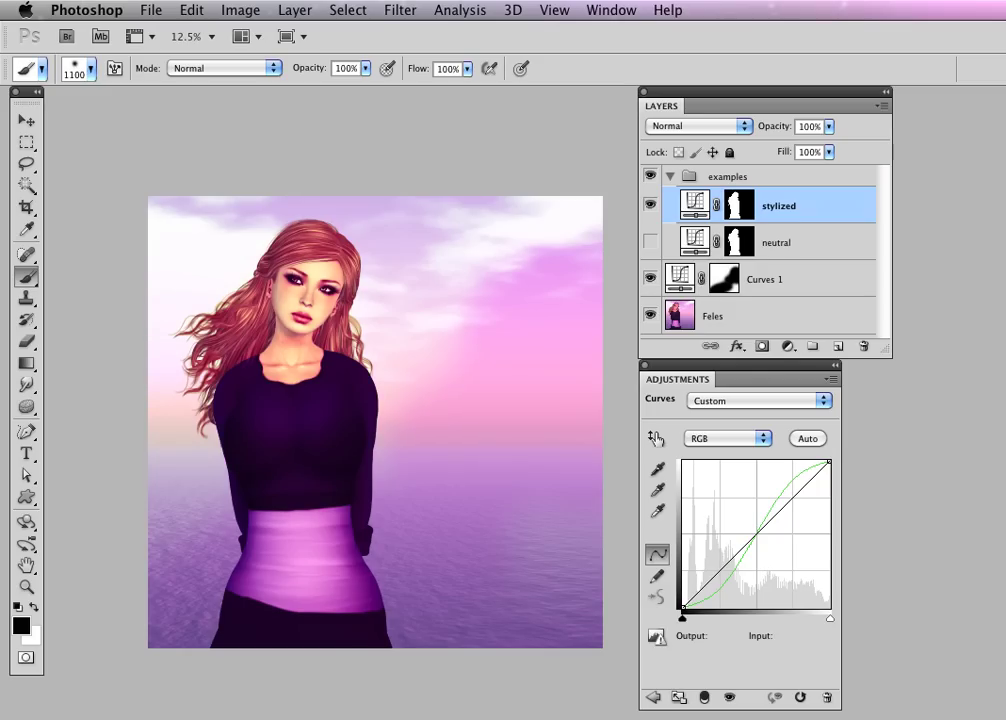
{"action": "left_click", "coordinate": [650, 176]}
{"action": "left_click", "coordinate": [650, 279]}
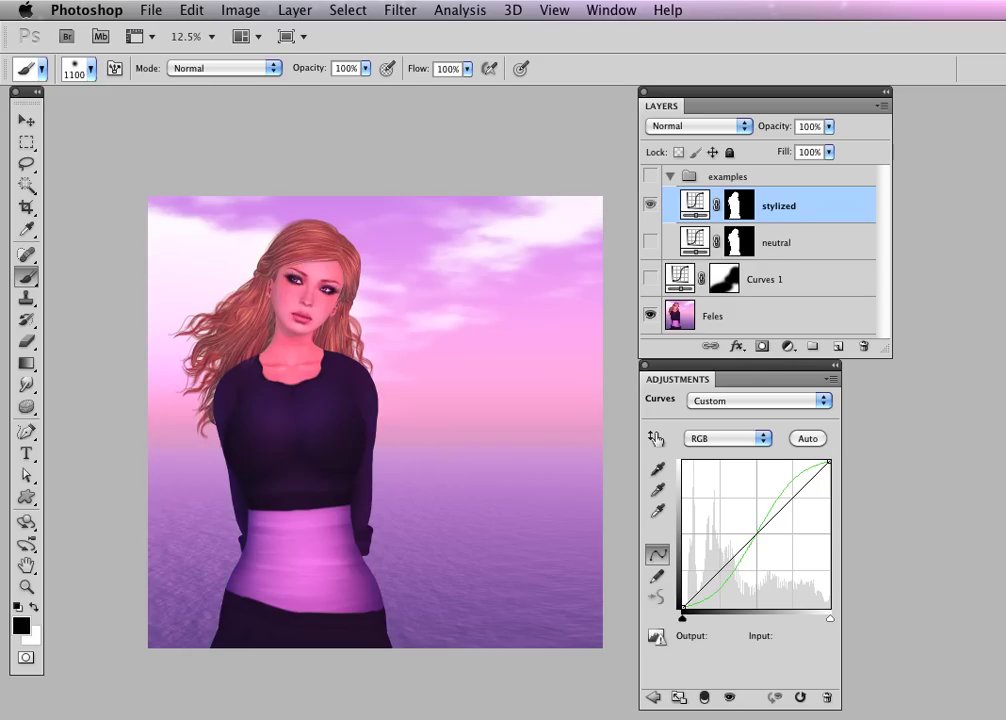
{"action": "left_click", "coordinate": [650, 279]}
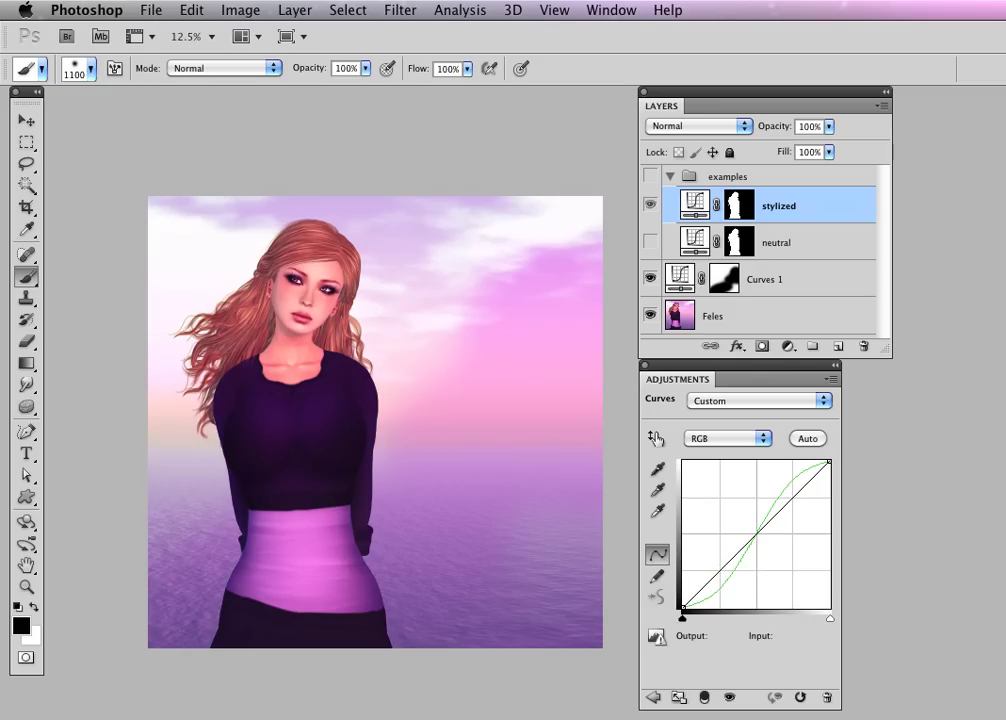